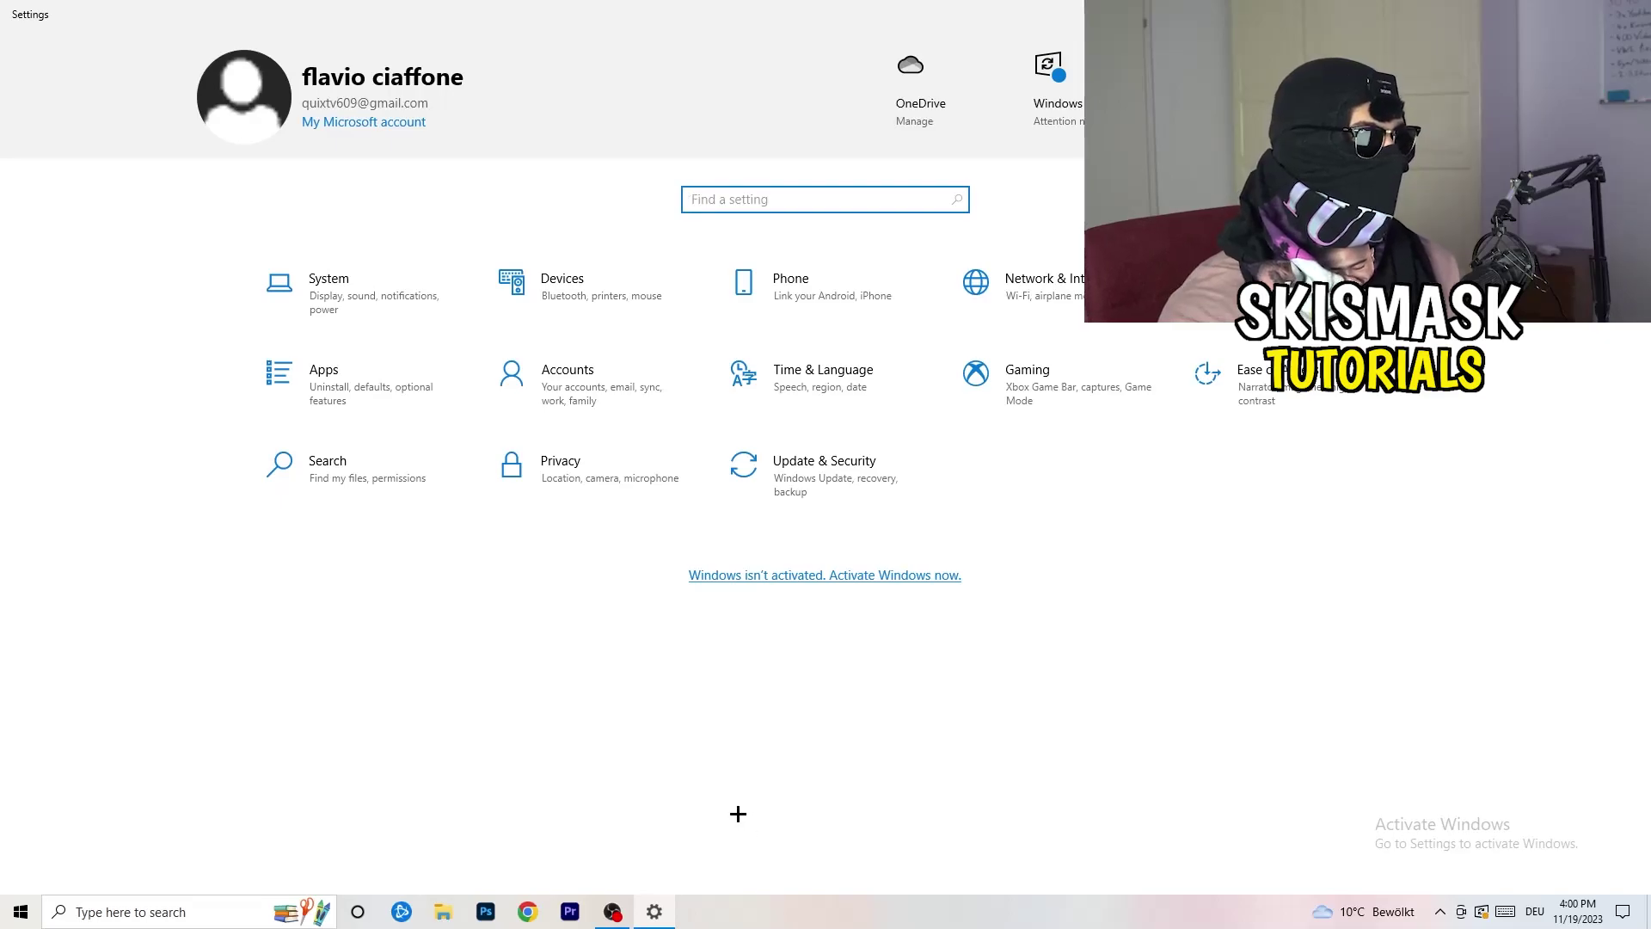
Open the Gaming settings and review the Captures options for background recording, maximum recording length, audio and video
left_click(1061, 392)
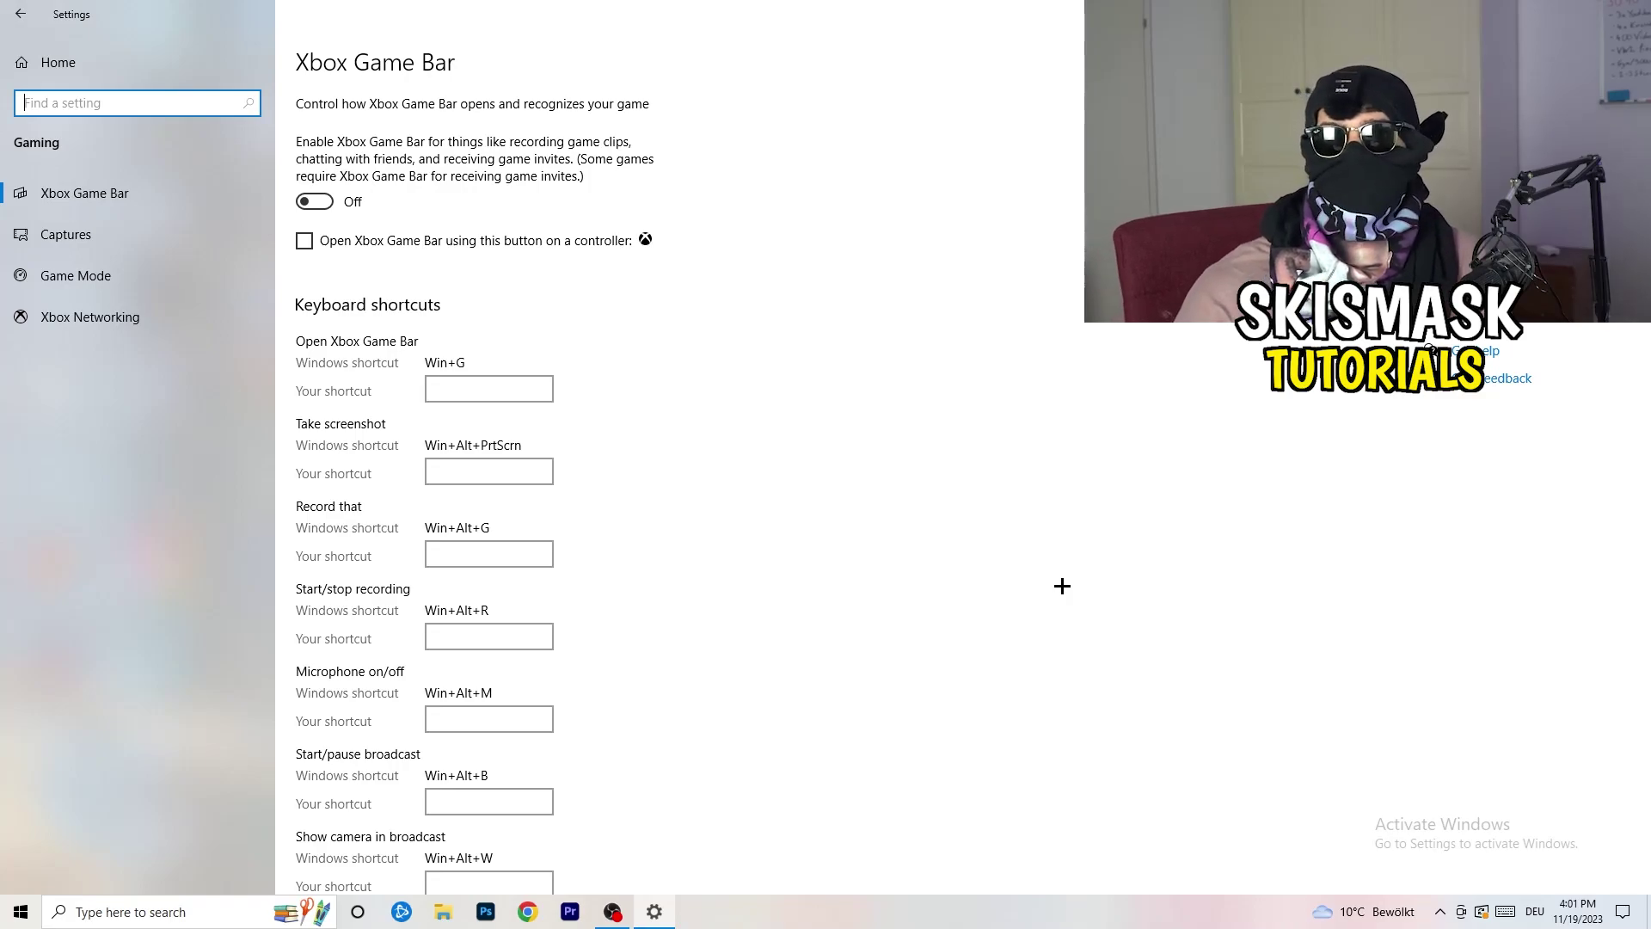
left_click(137, 239)
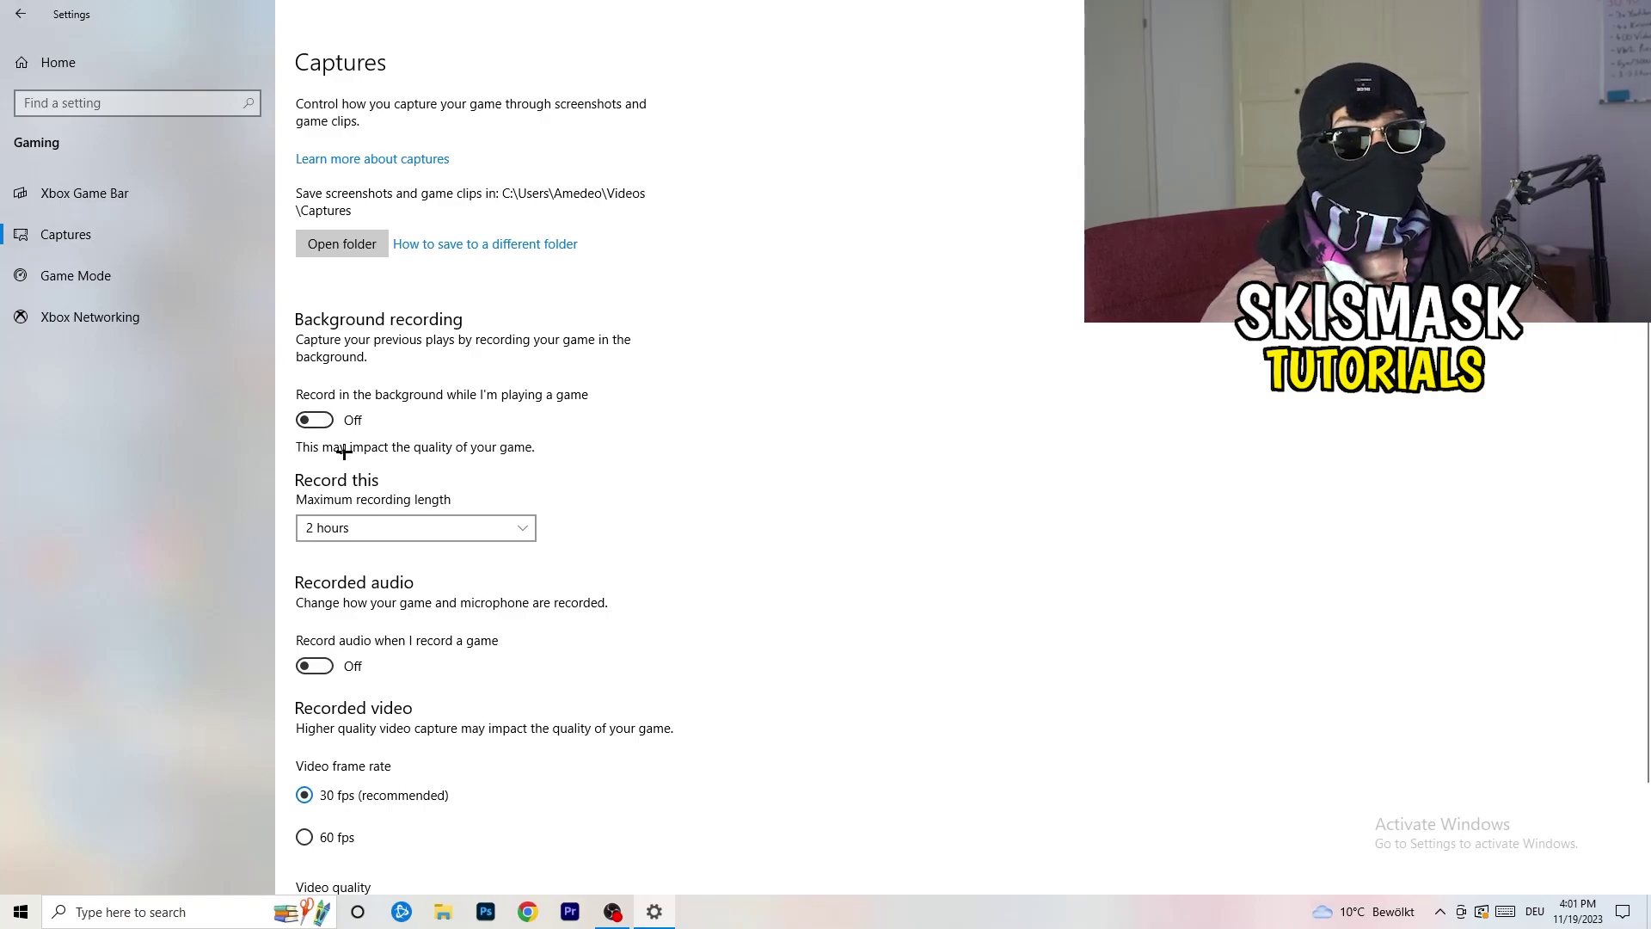
left_click(454, 529)
left_click(706, 465)
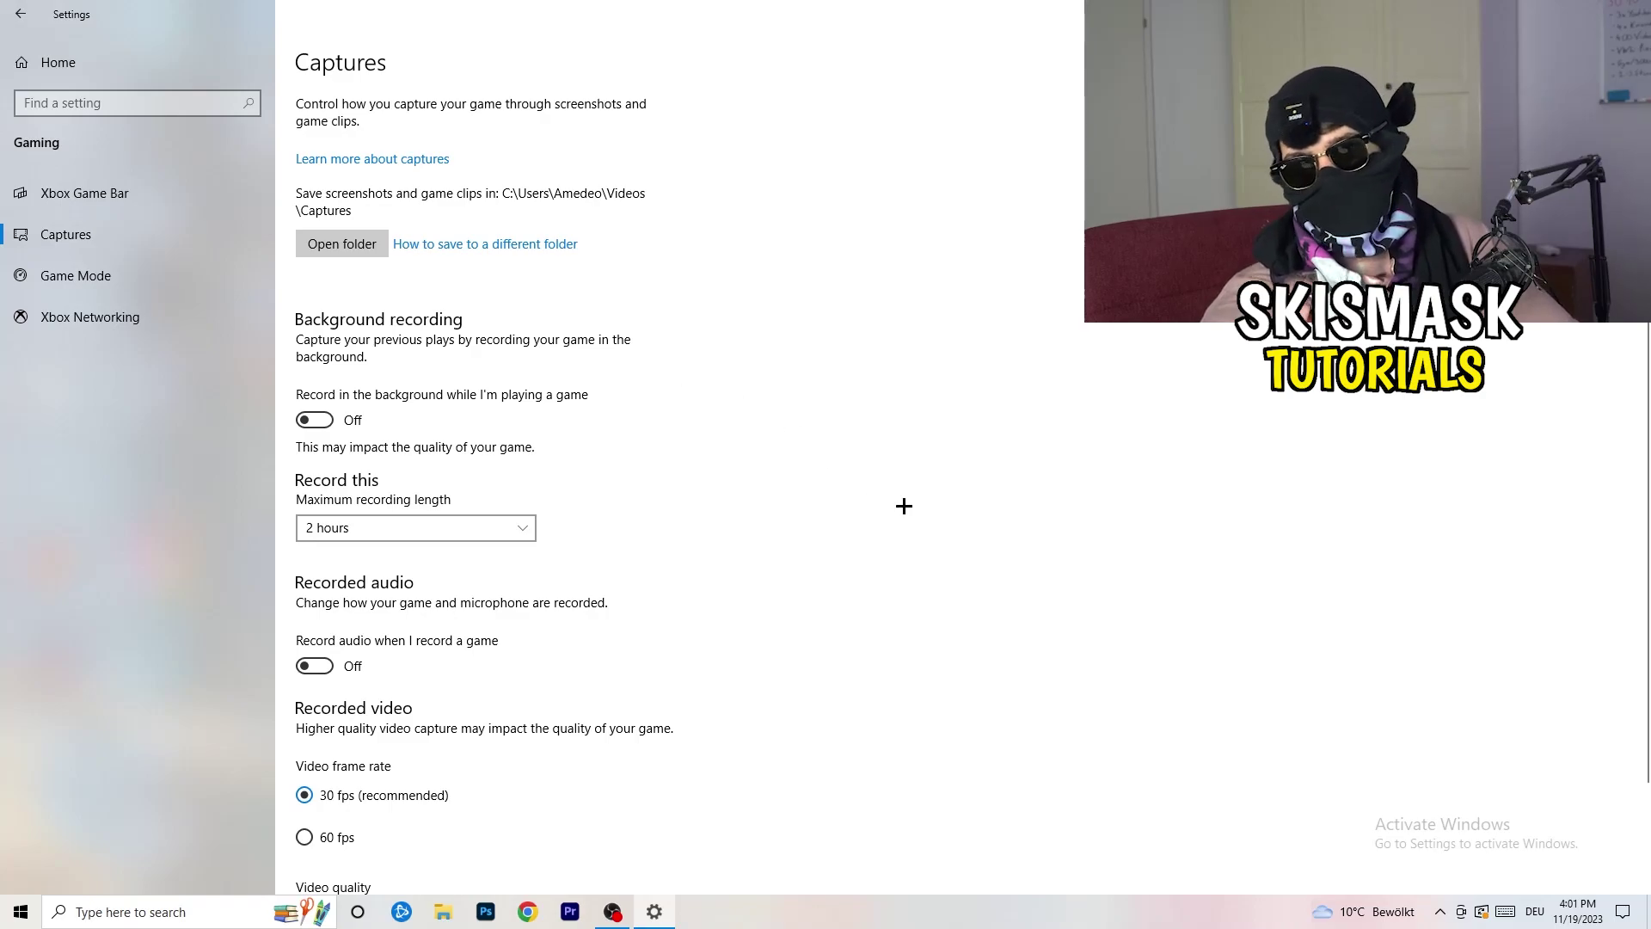
left_click(489, 527)
left_click(1057, 430)
scroll(602, 688, "down", 3)
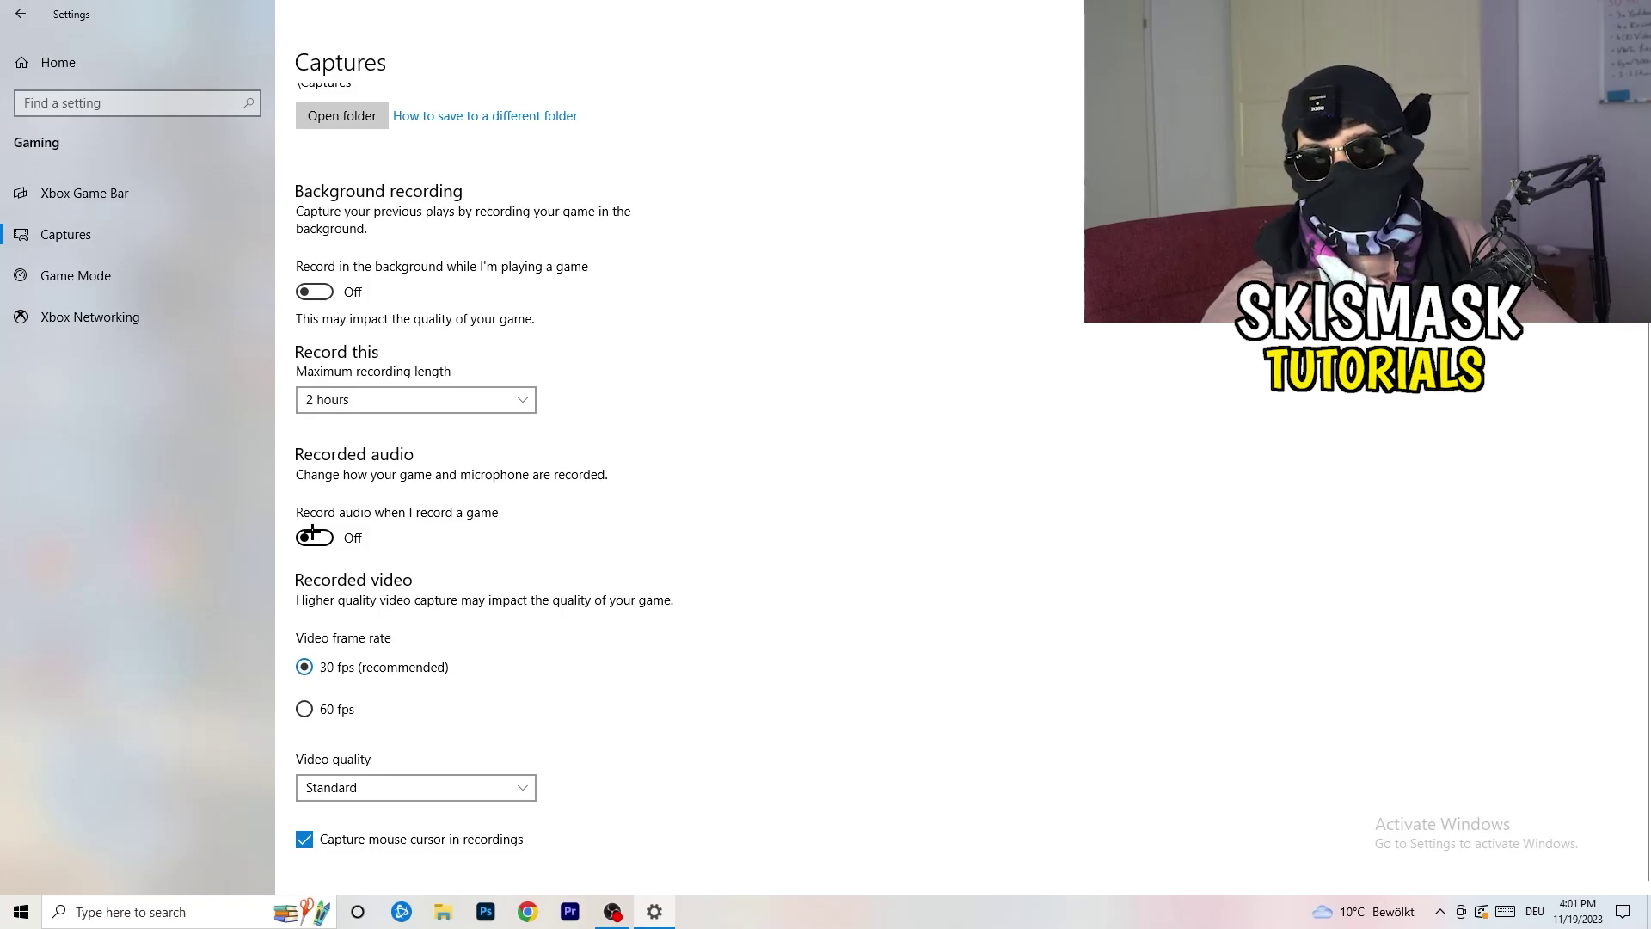
Check the Game Mode setting and close the Settings window
left_click(115, 272)
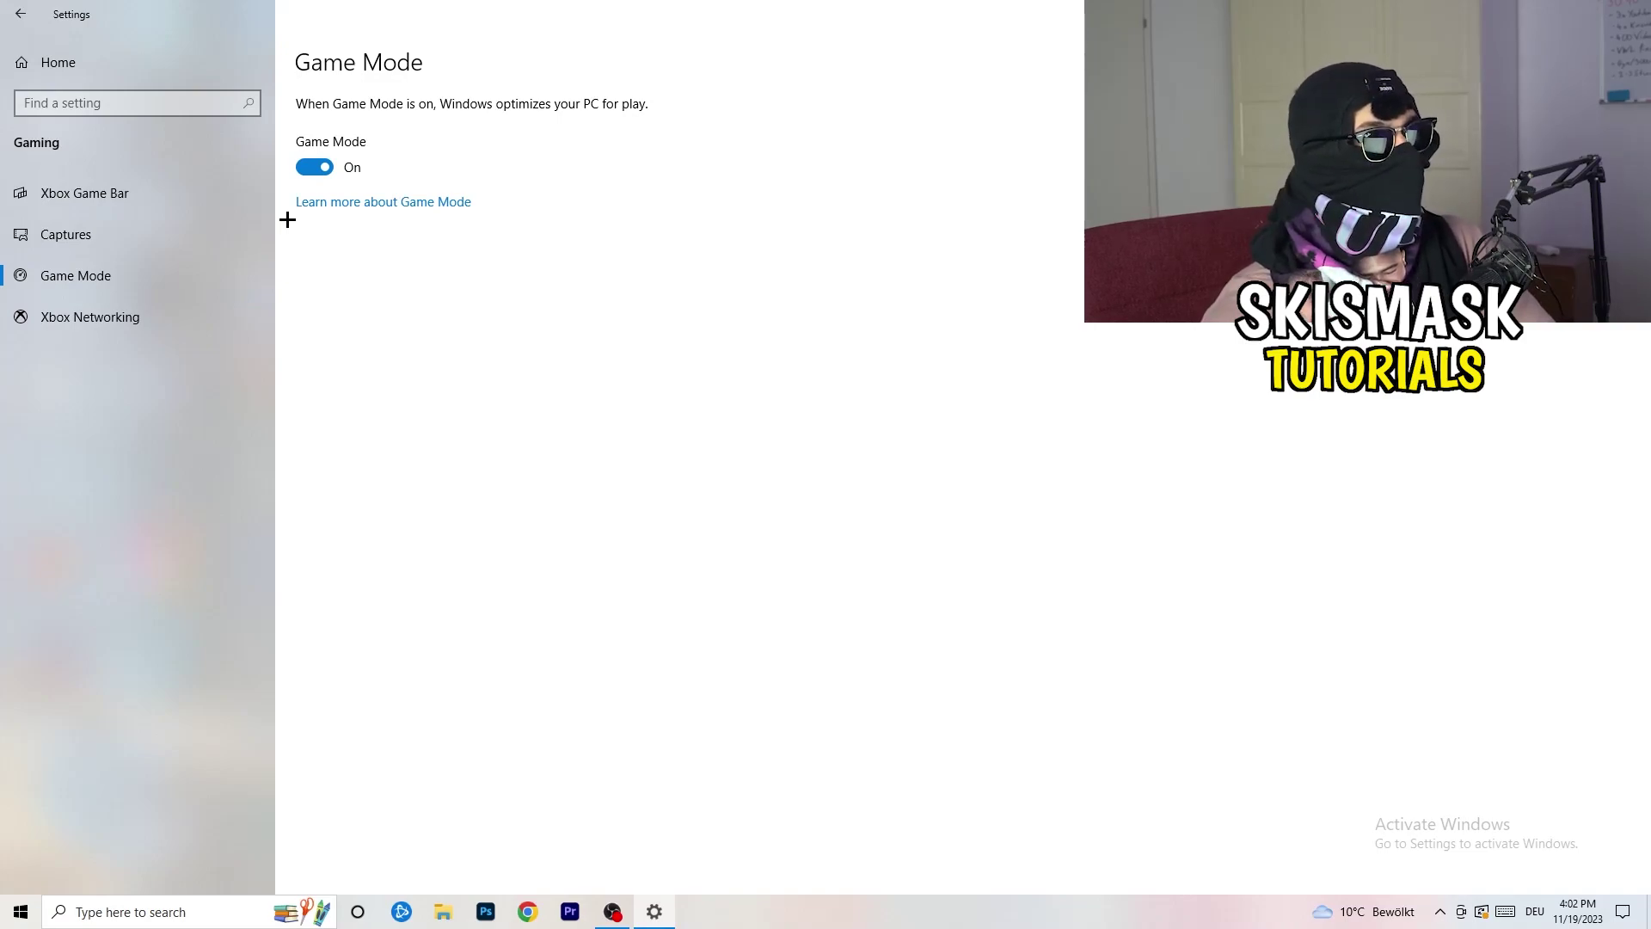
left_click(1632, 13)
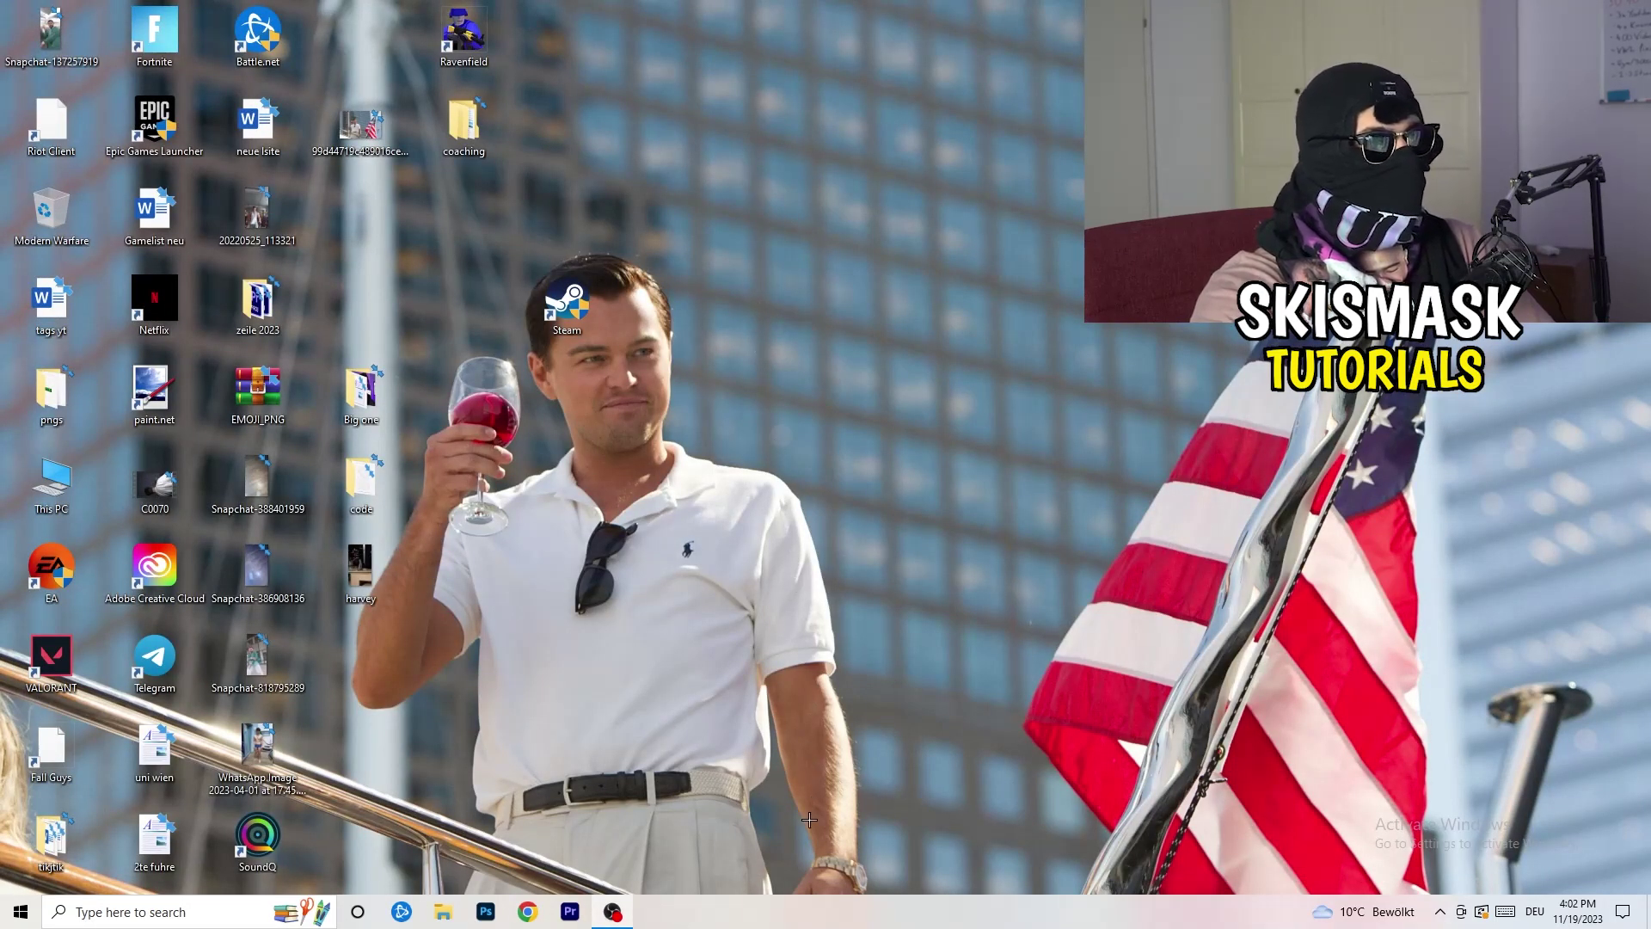
Open Task Manager from the desktop in a maximized window
left_click_drag(801, 905, 578, 805)
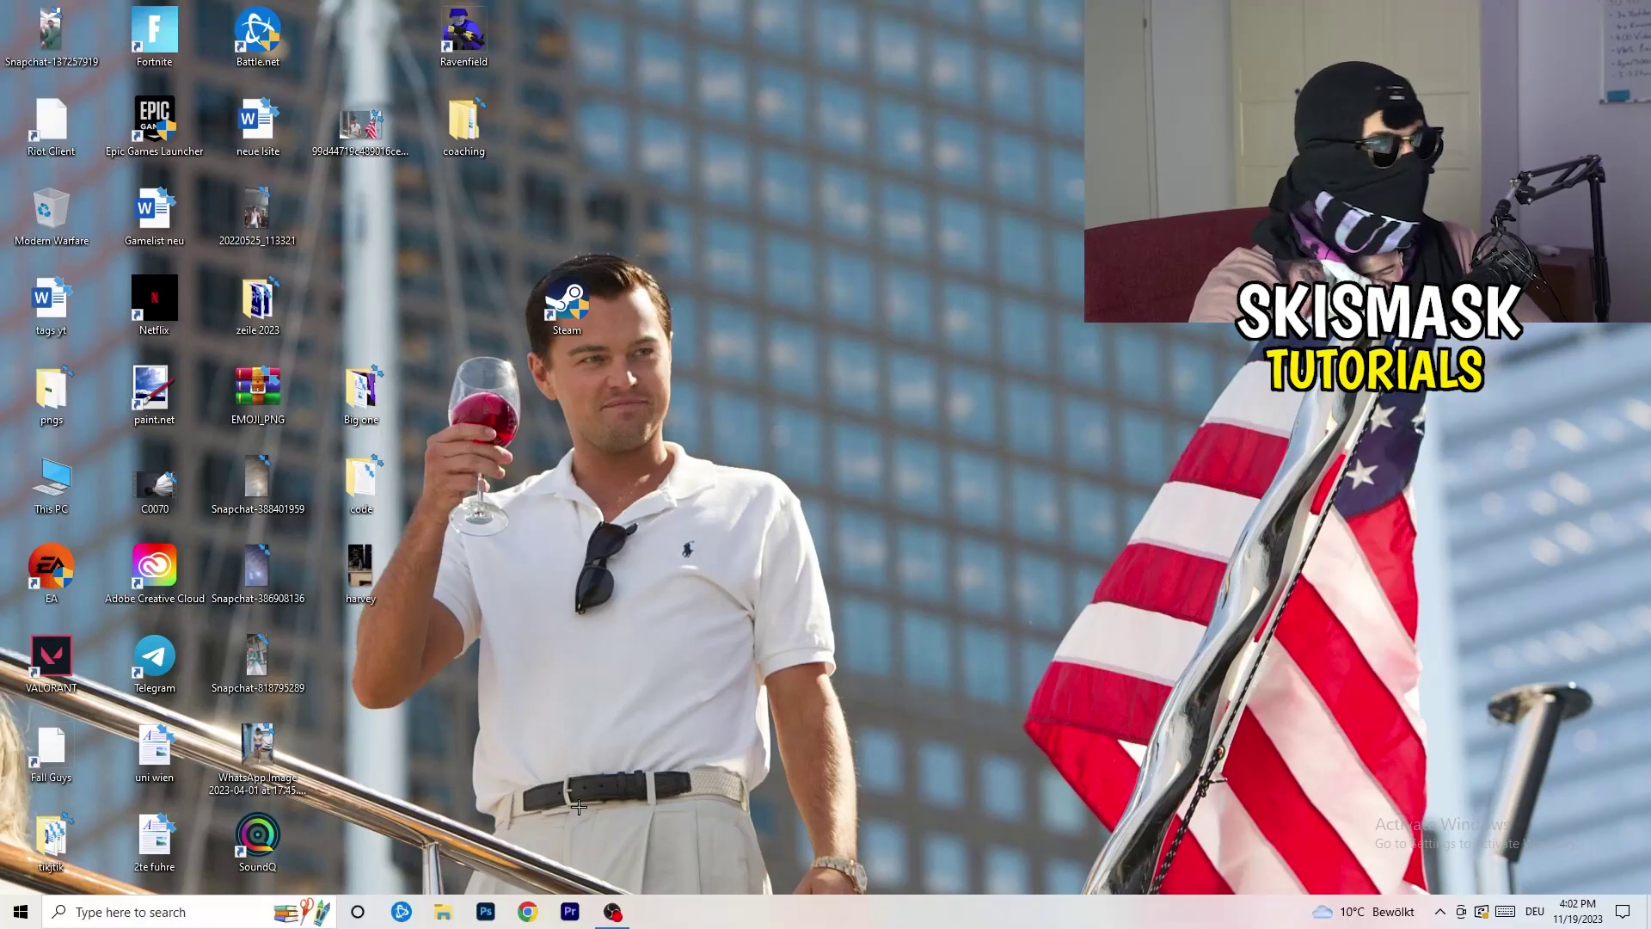
right_click(800, 911)
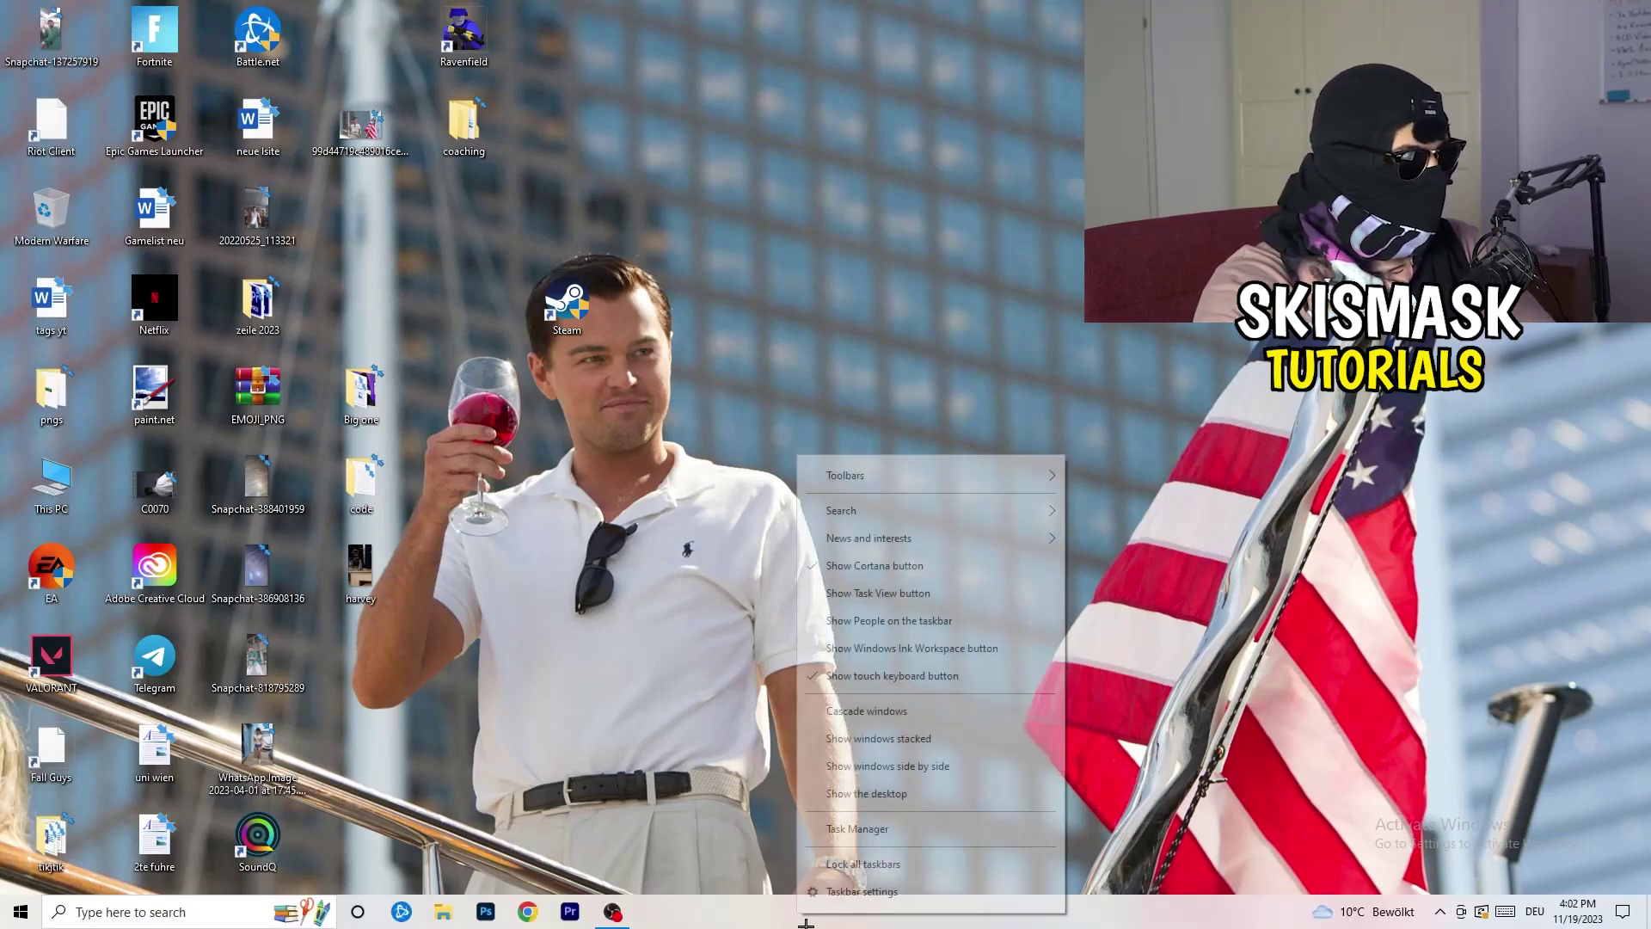
left_click(888, 835)
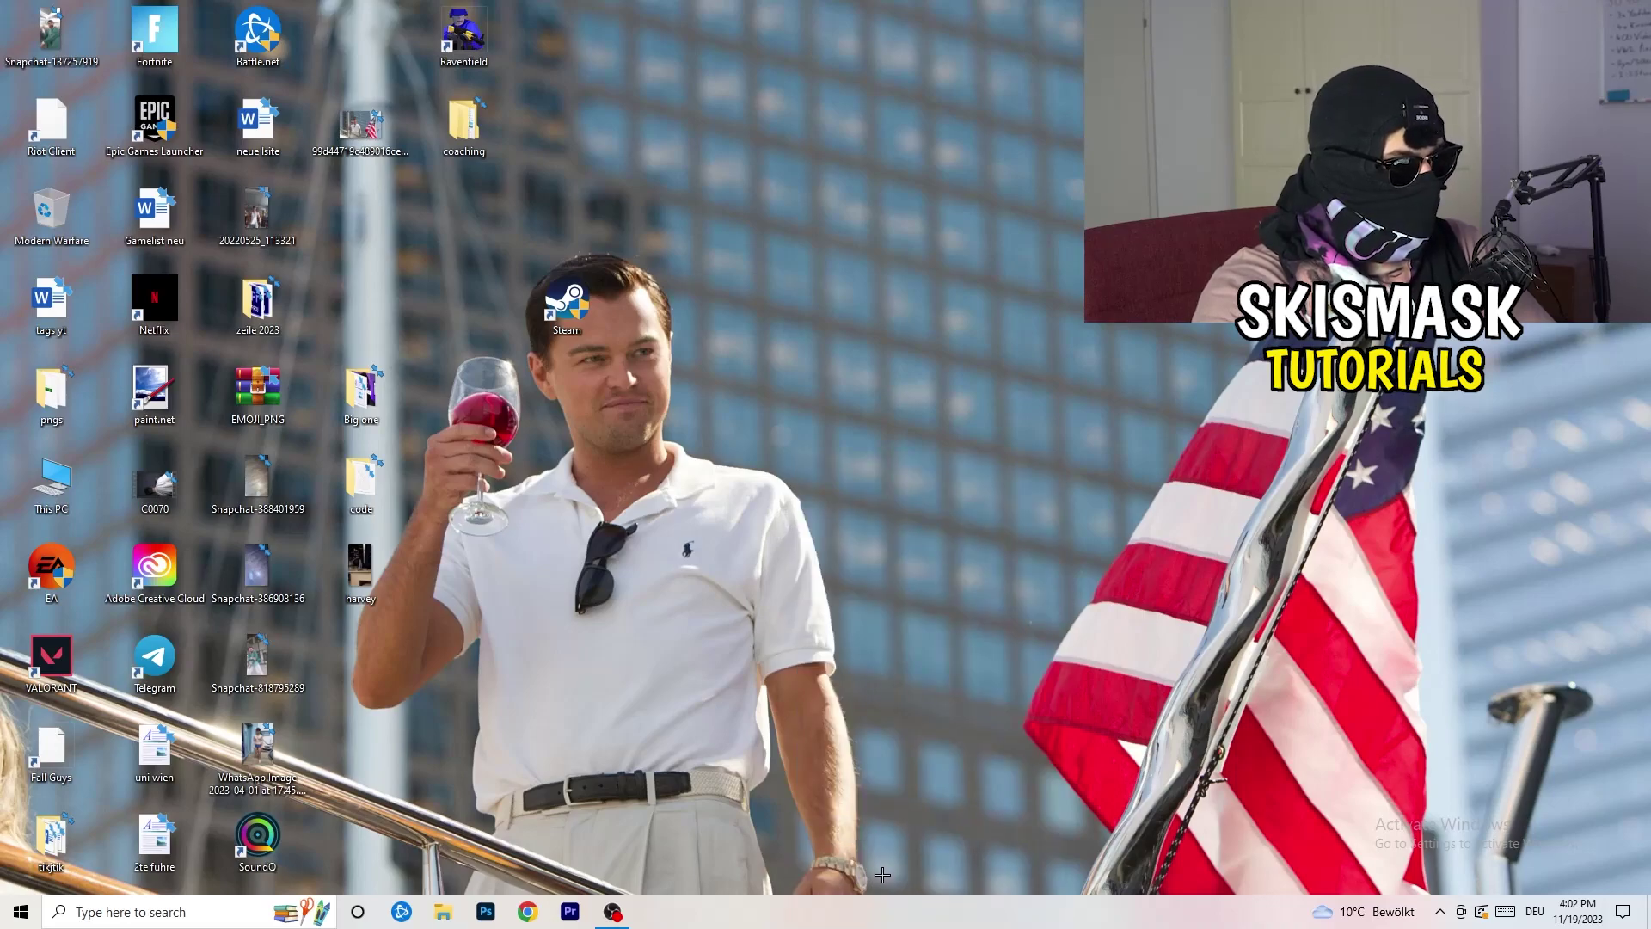
left_click(953, 43)
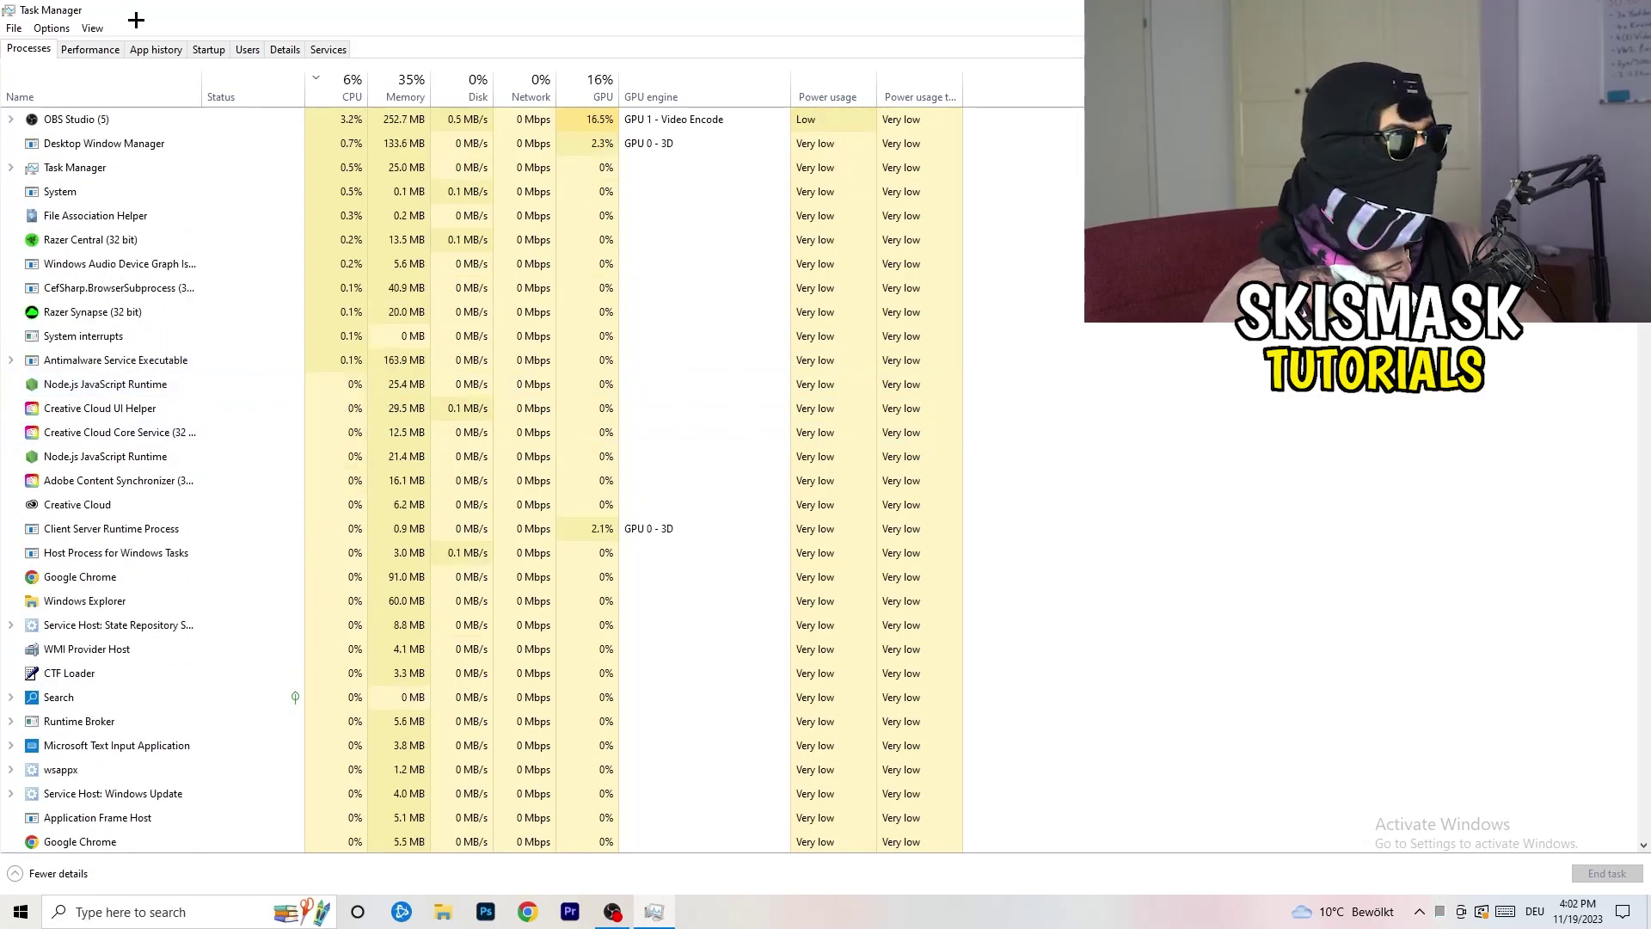
Sort the running processes by GPU usage, view the available actions for OBS Studio, and re-sort the list by CPU usage
left_click(596, 86)
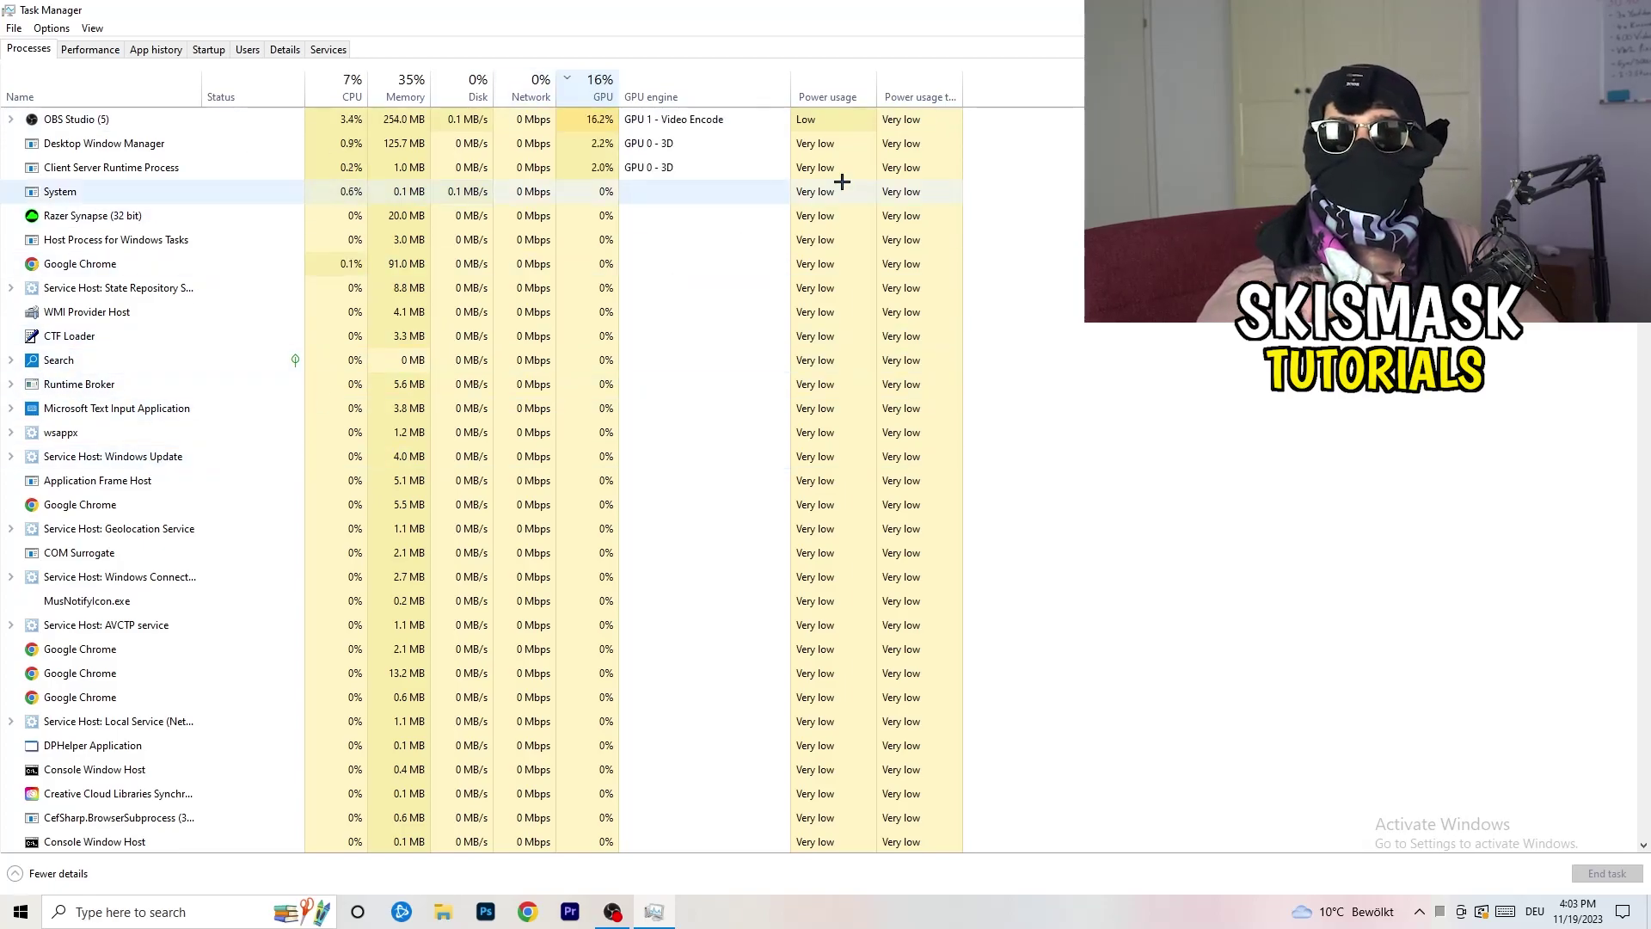
right_click(601, 126)
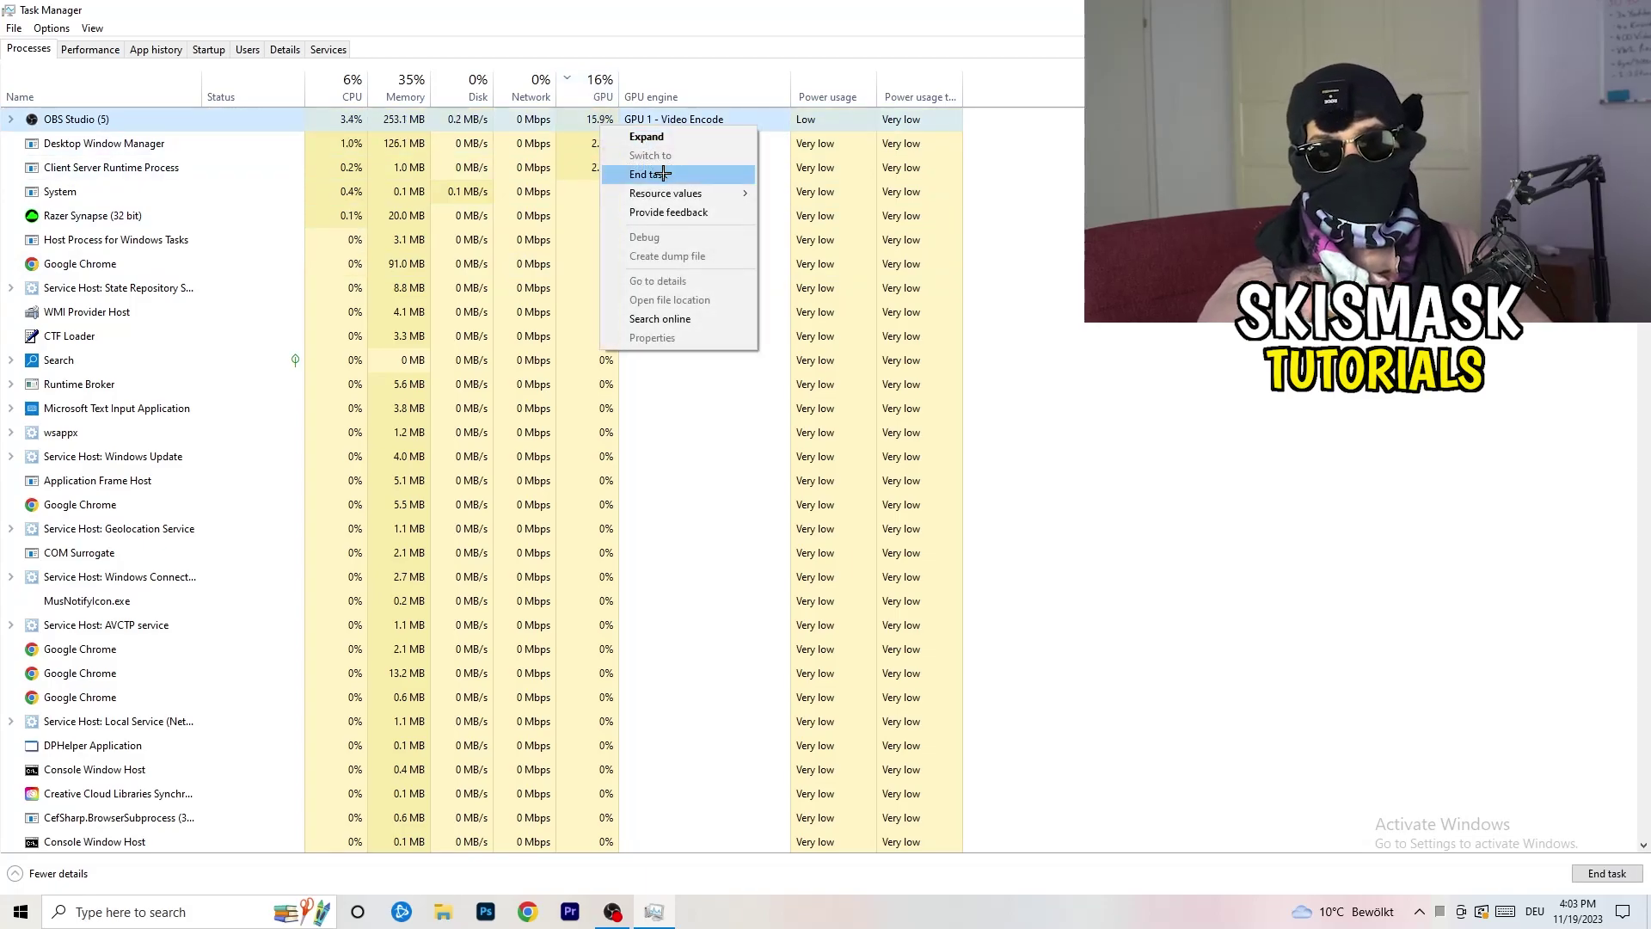
key("Escape")
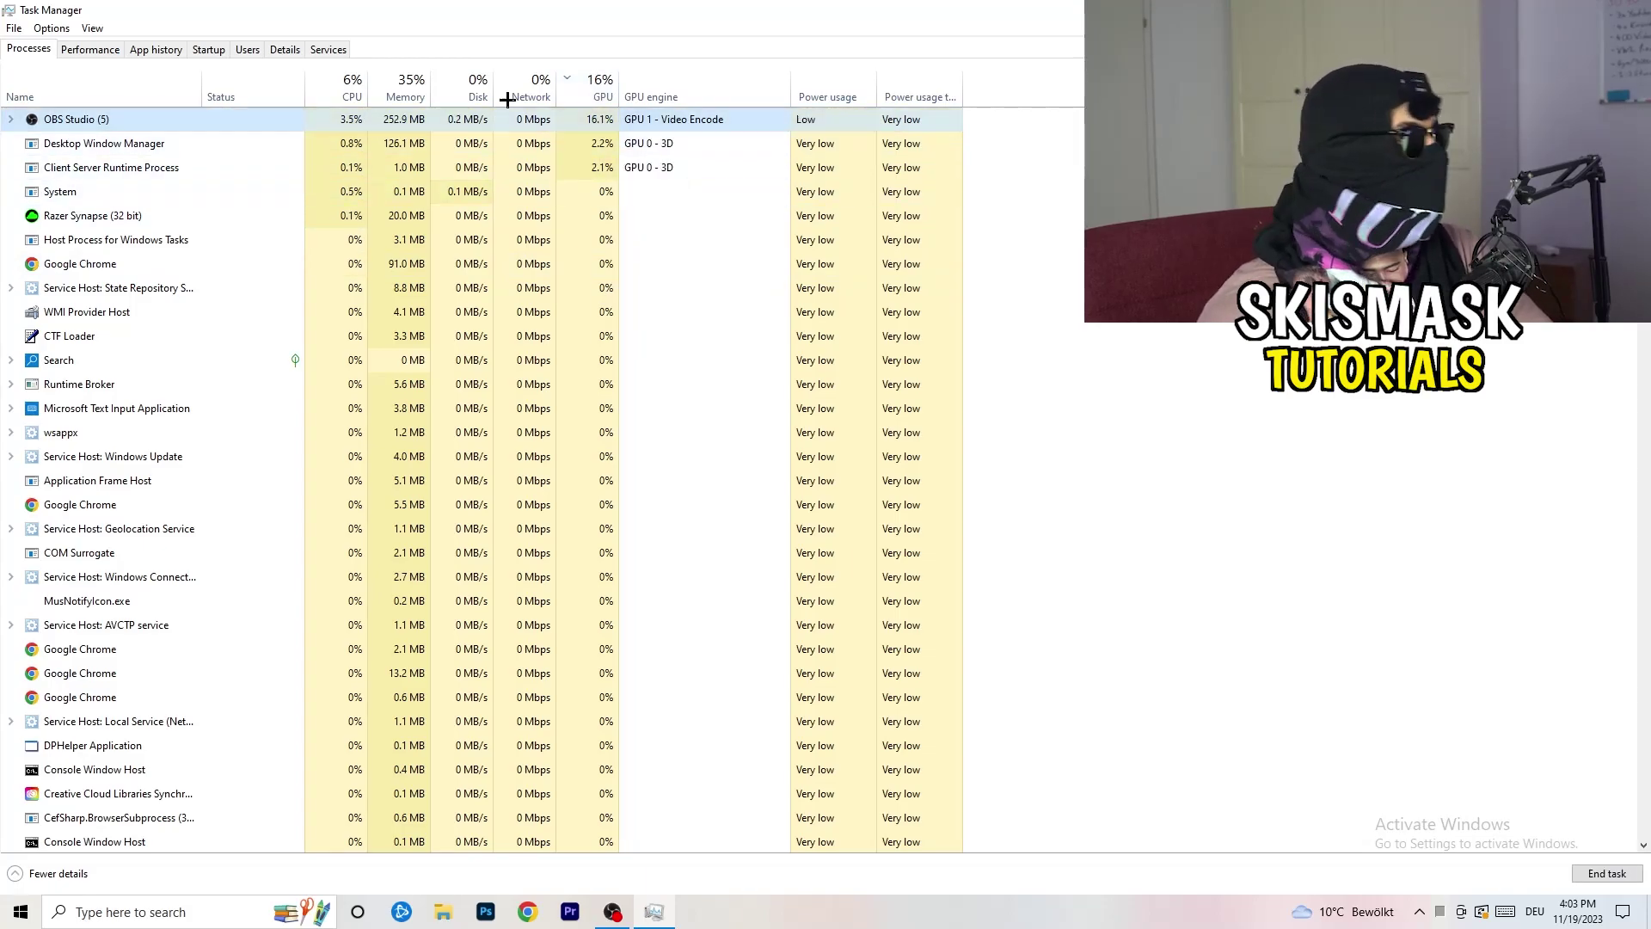
left_click(348, 93)
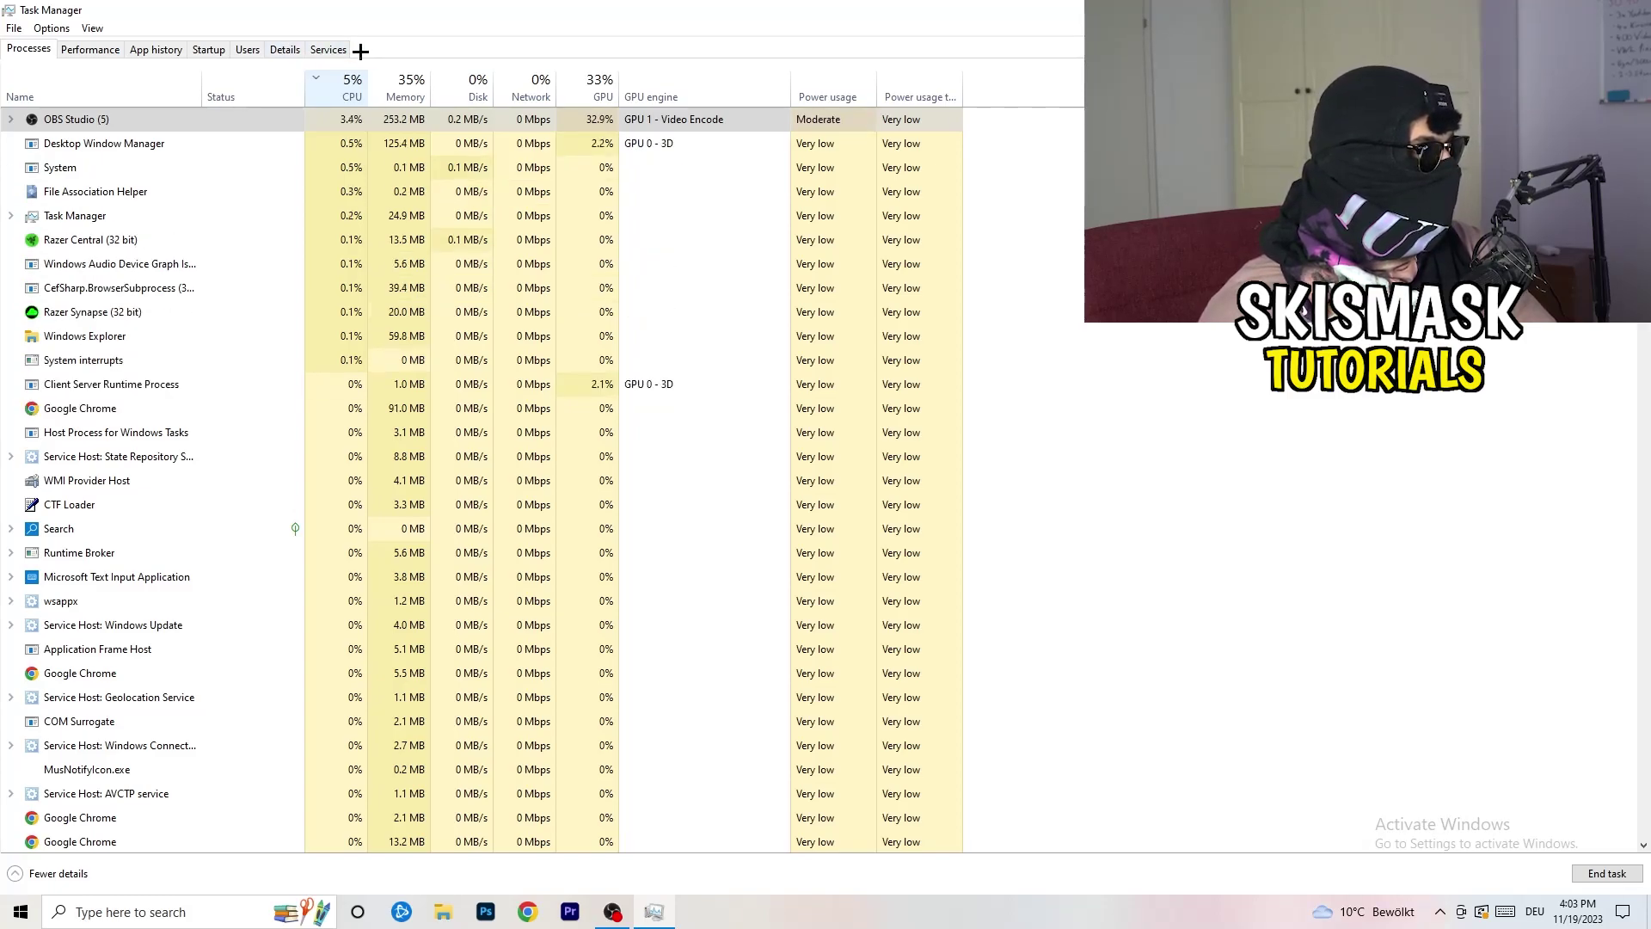
Open the detailed process list and view the priority options for a Creative Cloud UI Helper process
left_click(282, 49)
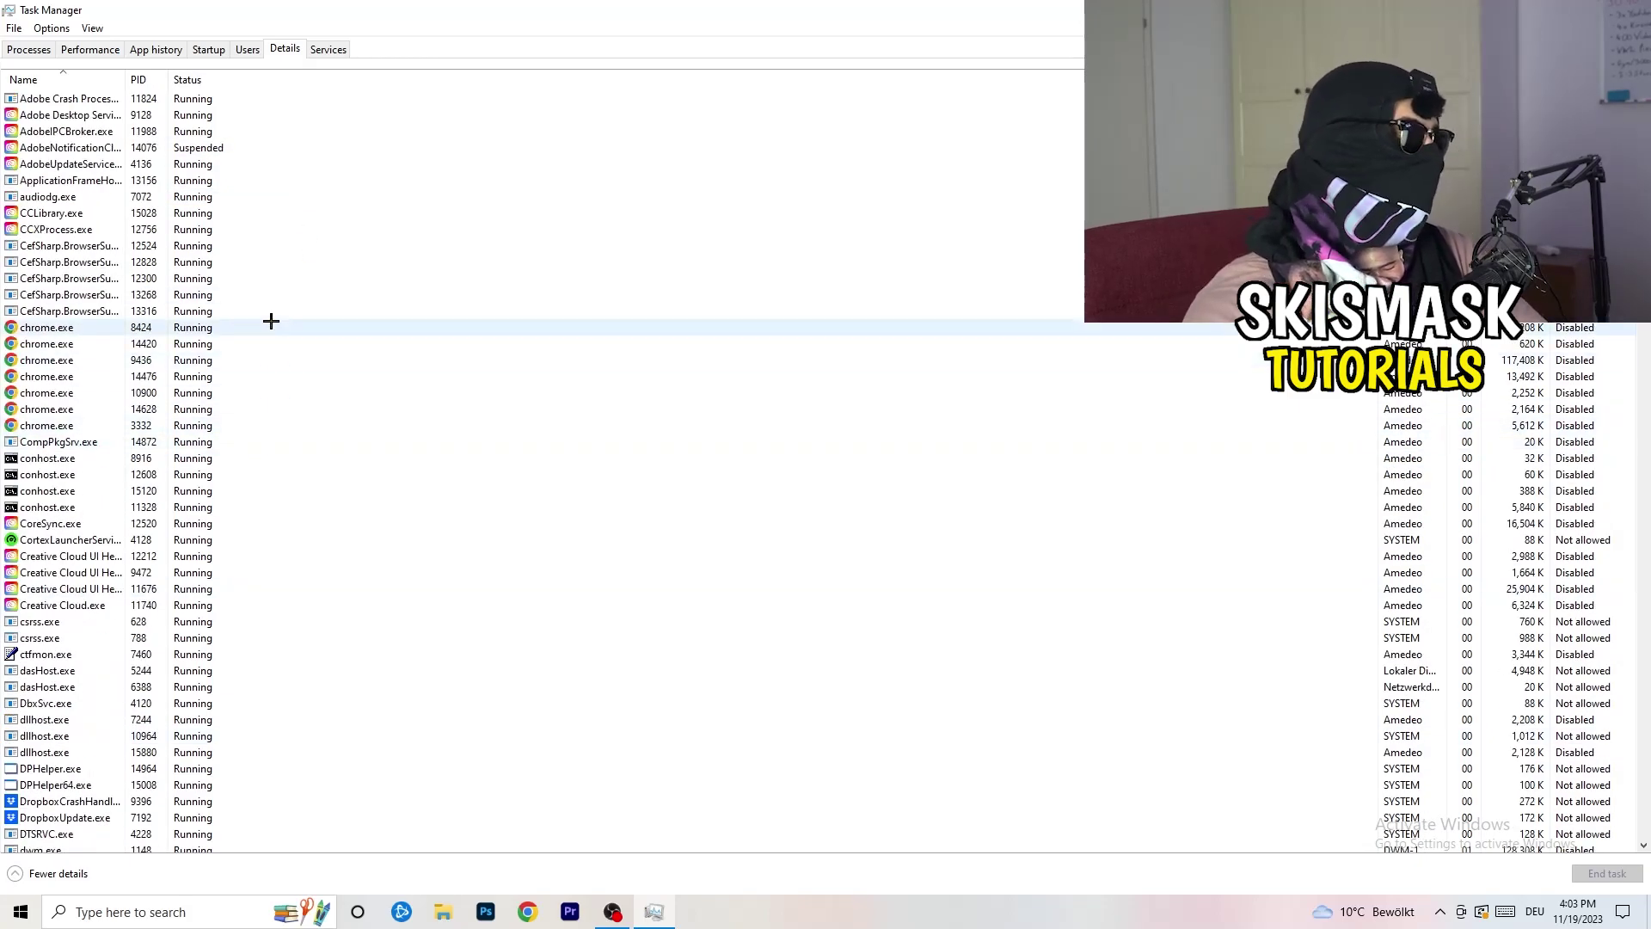
scroll(96, 472, "down", 3)
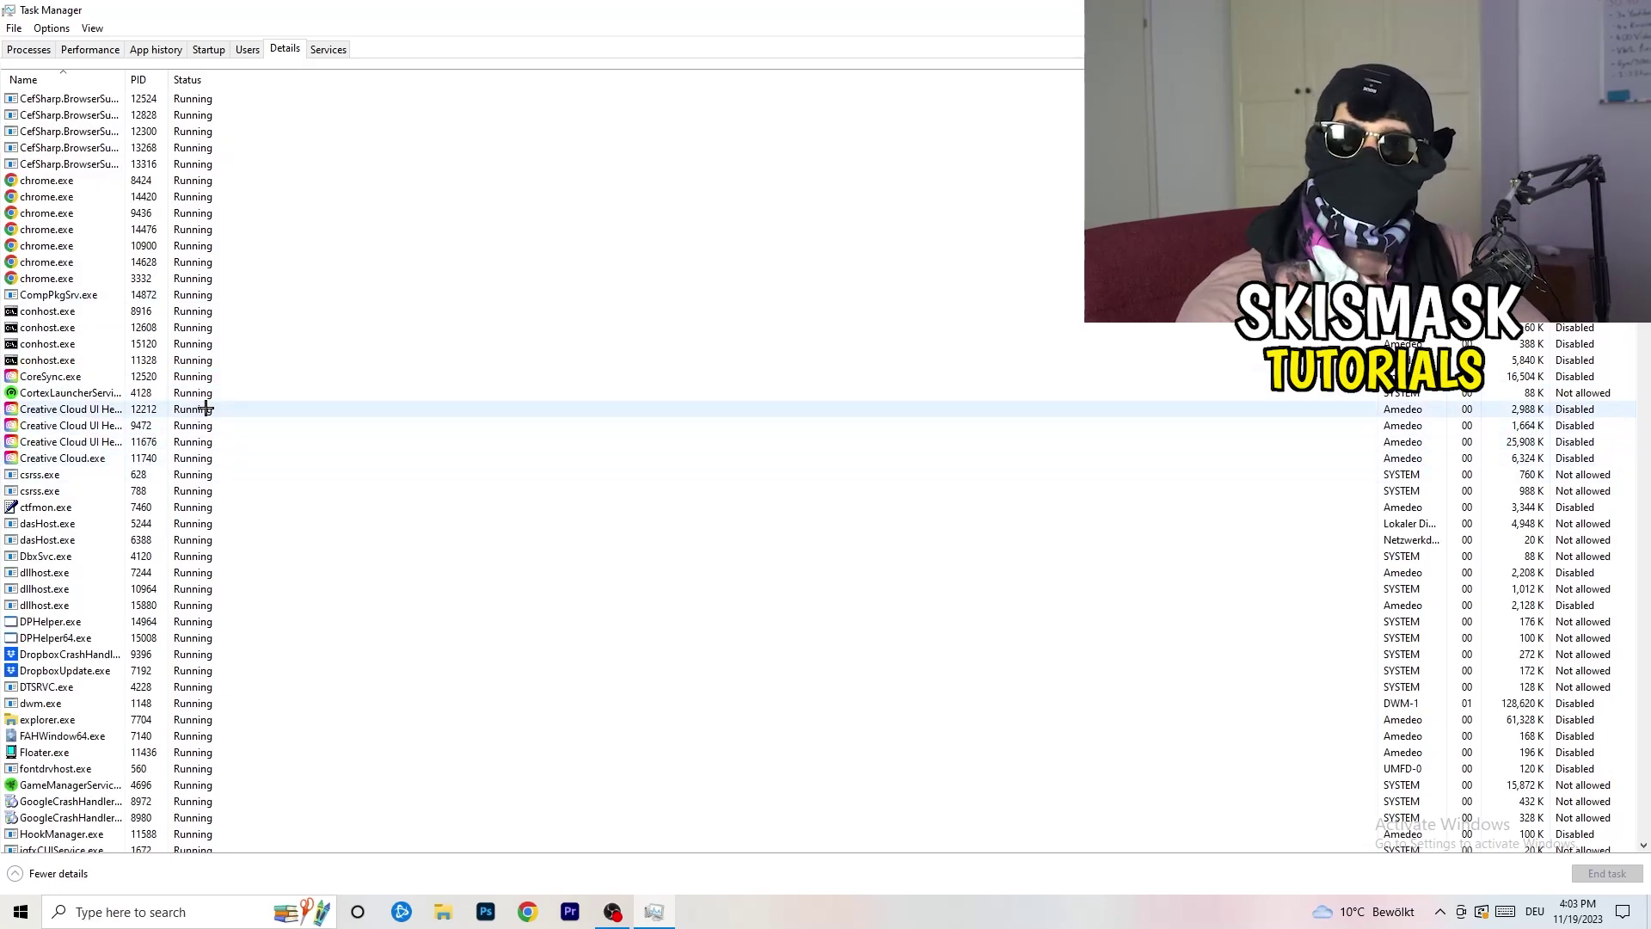
right_click(69, 442)
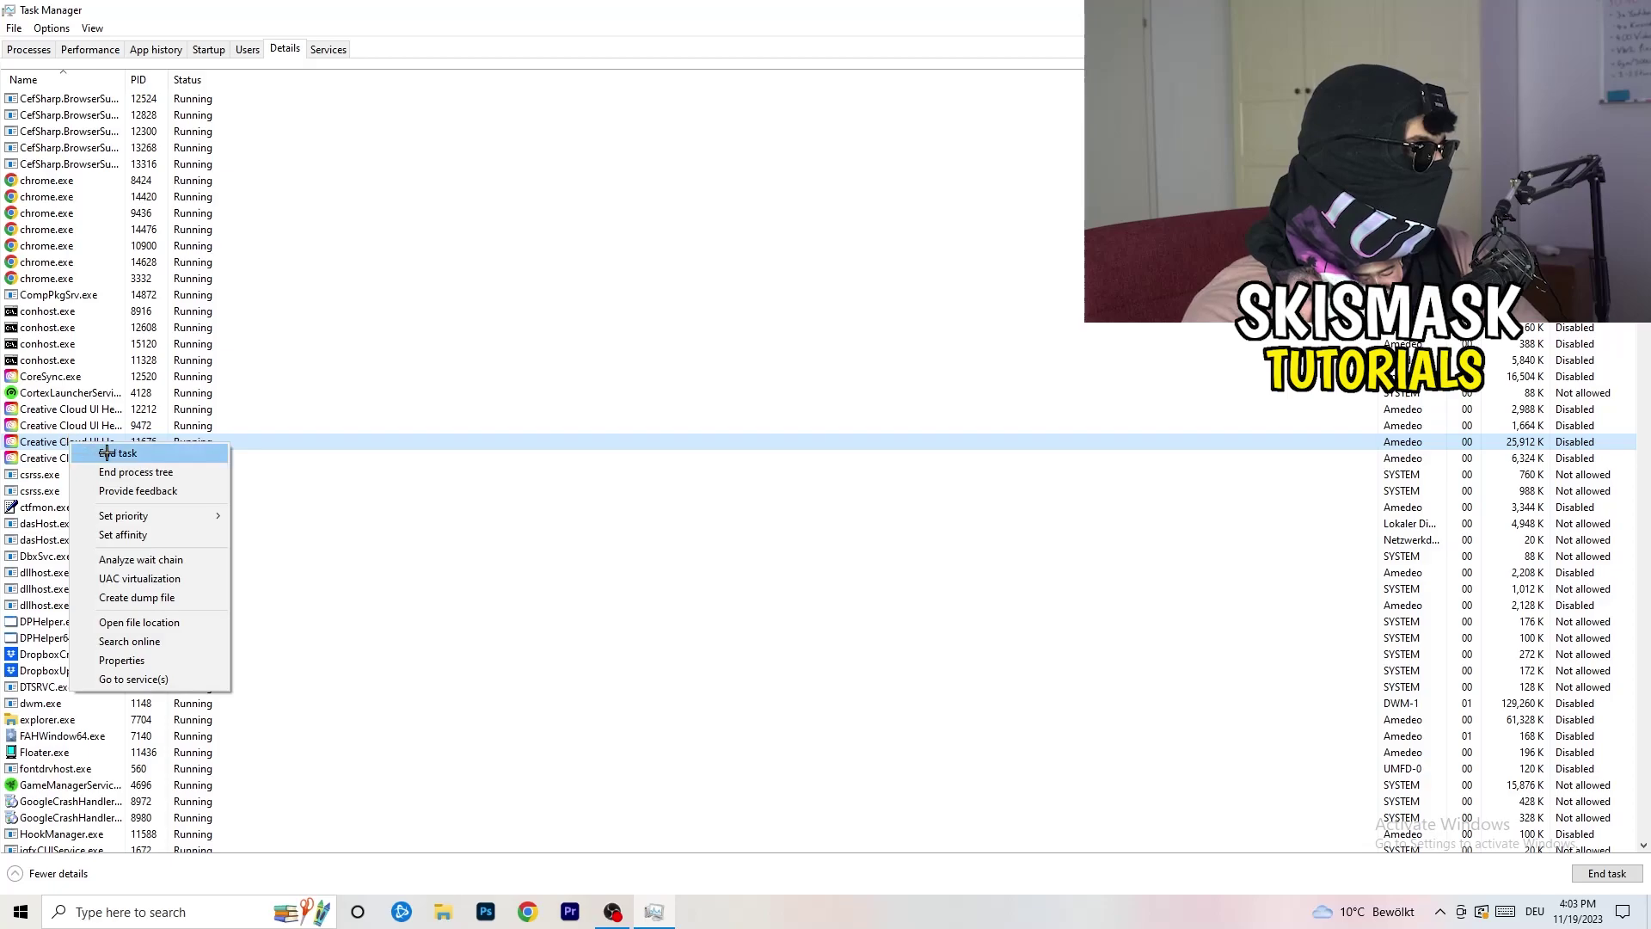
mouse_move(215, 516)
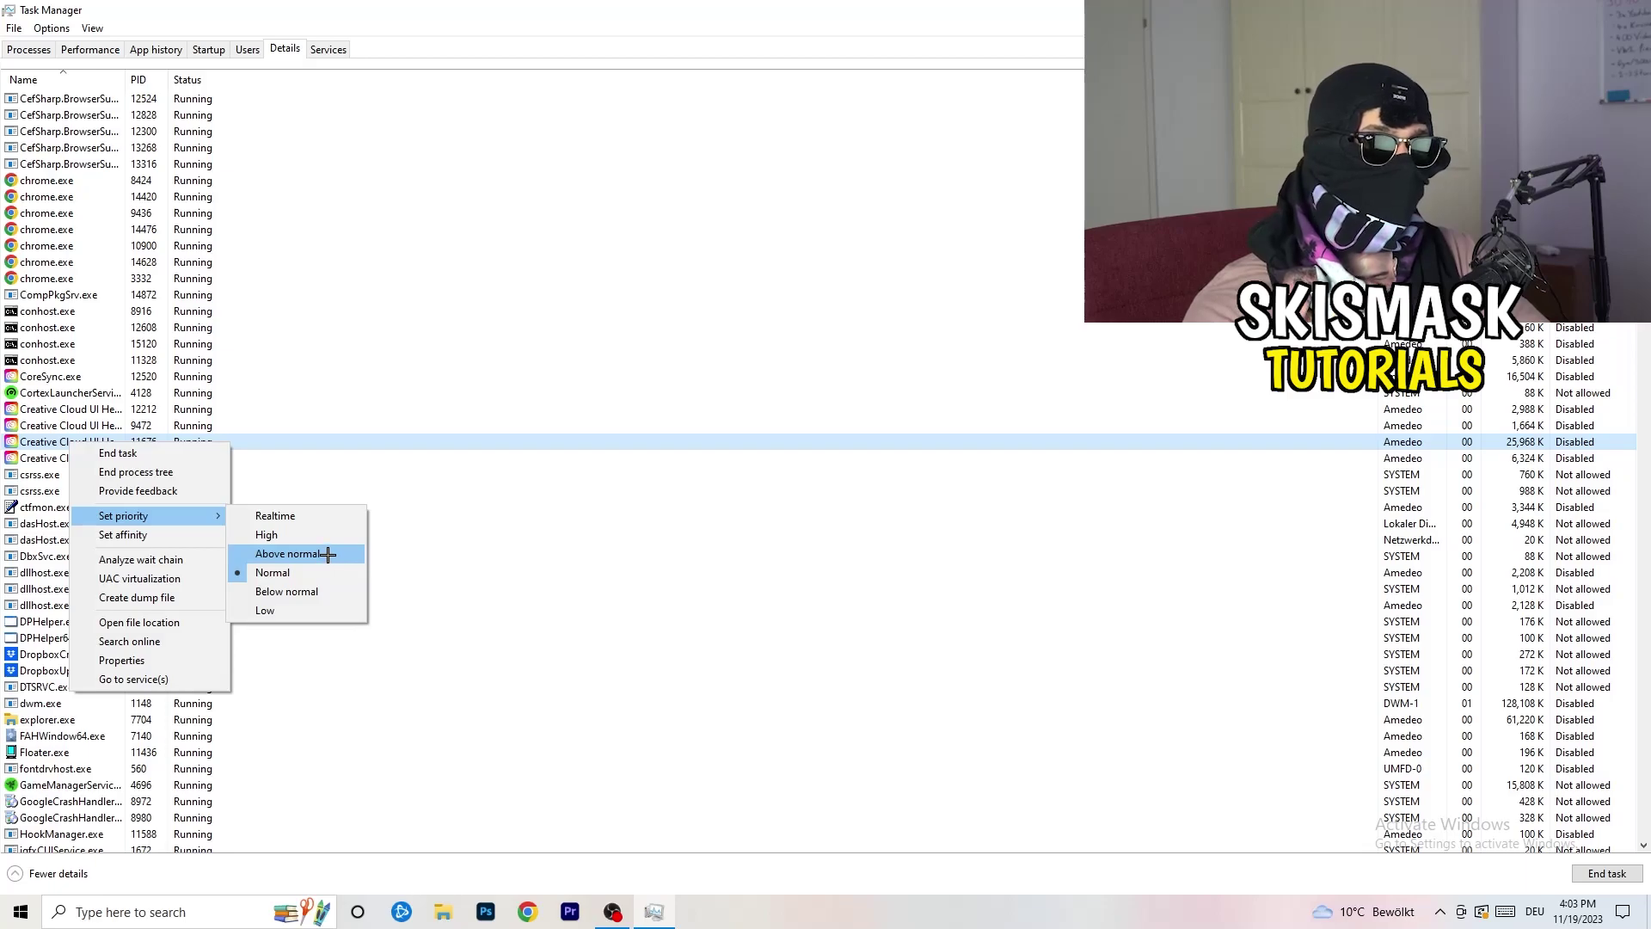
Review the startup programs and the available actions for DT_Startup, and close Task Manager
left_click(228, 57)
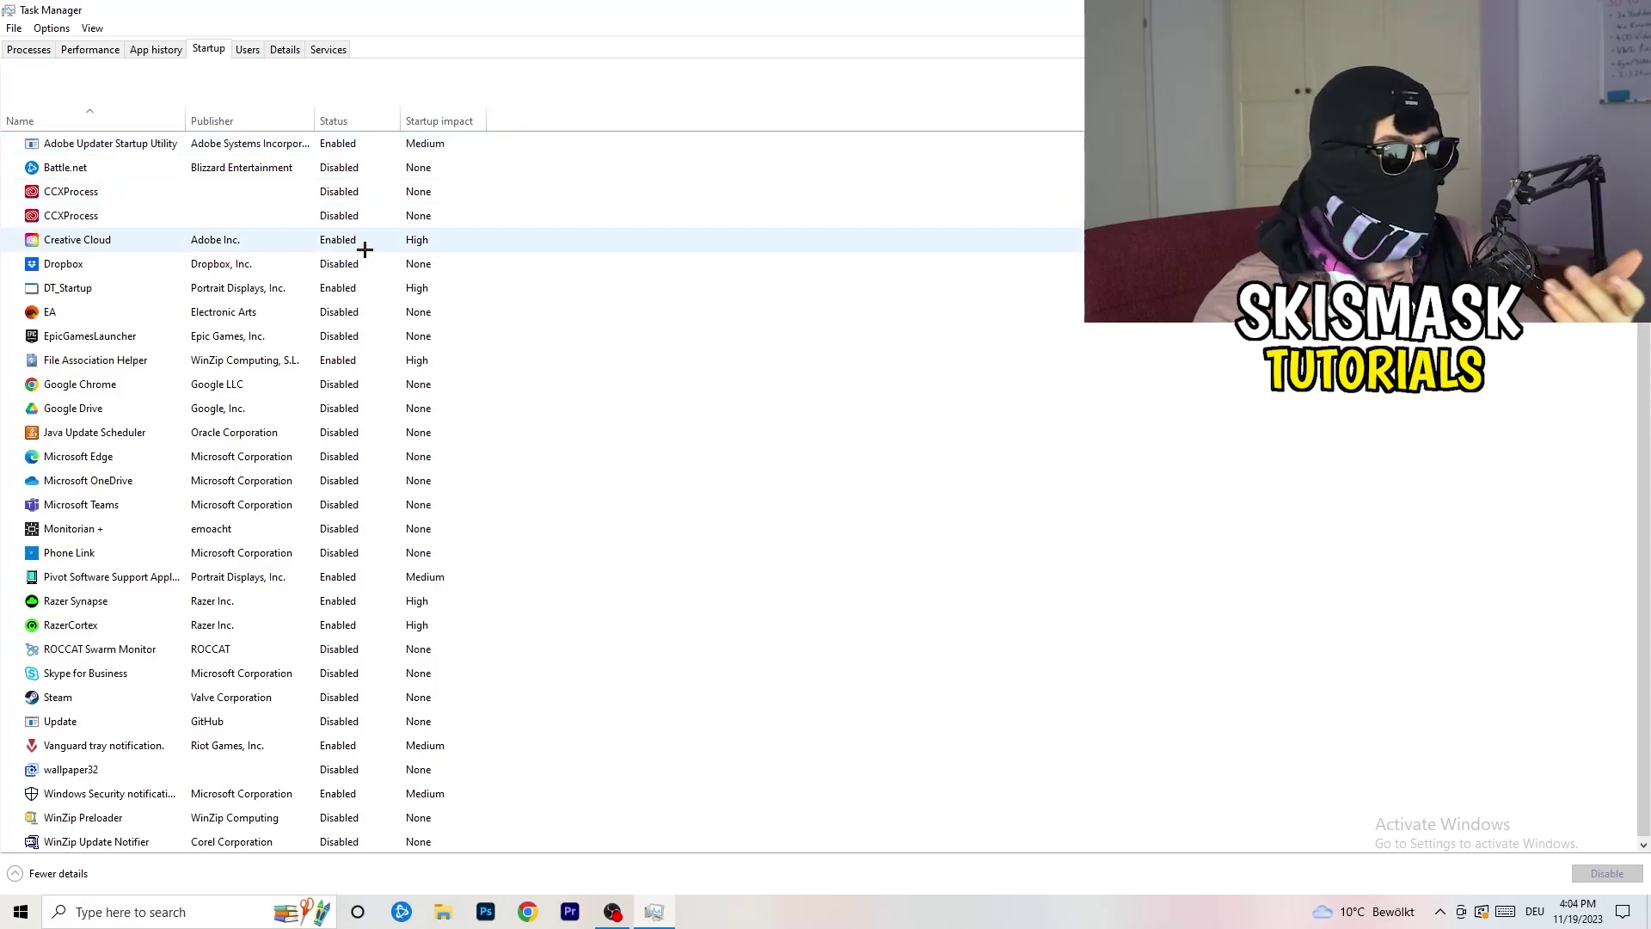
right_click(375, 283)
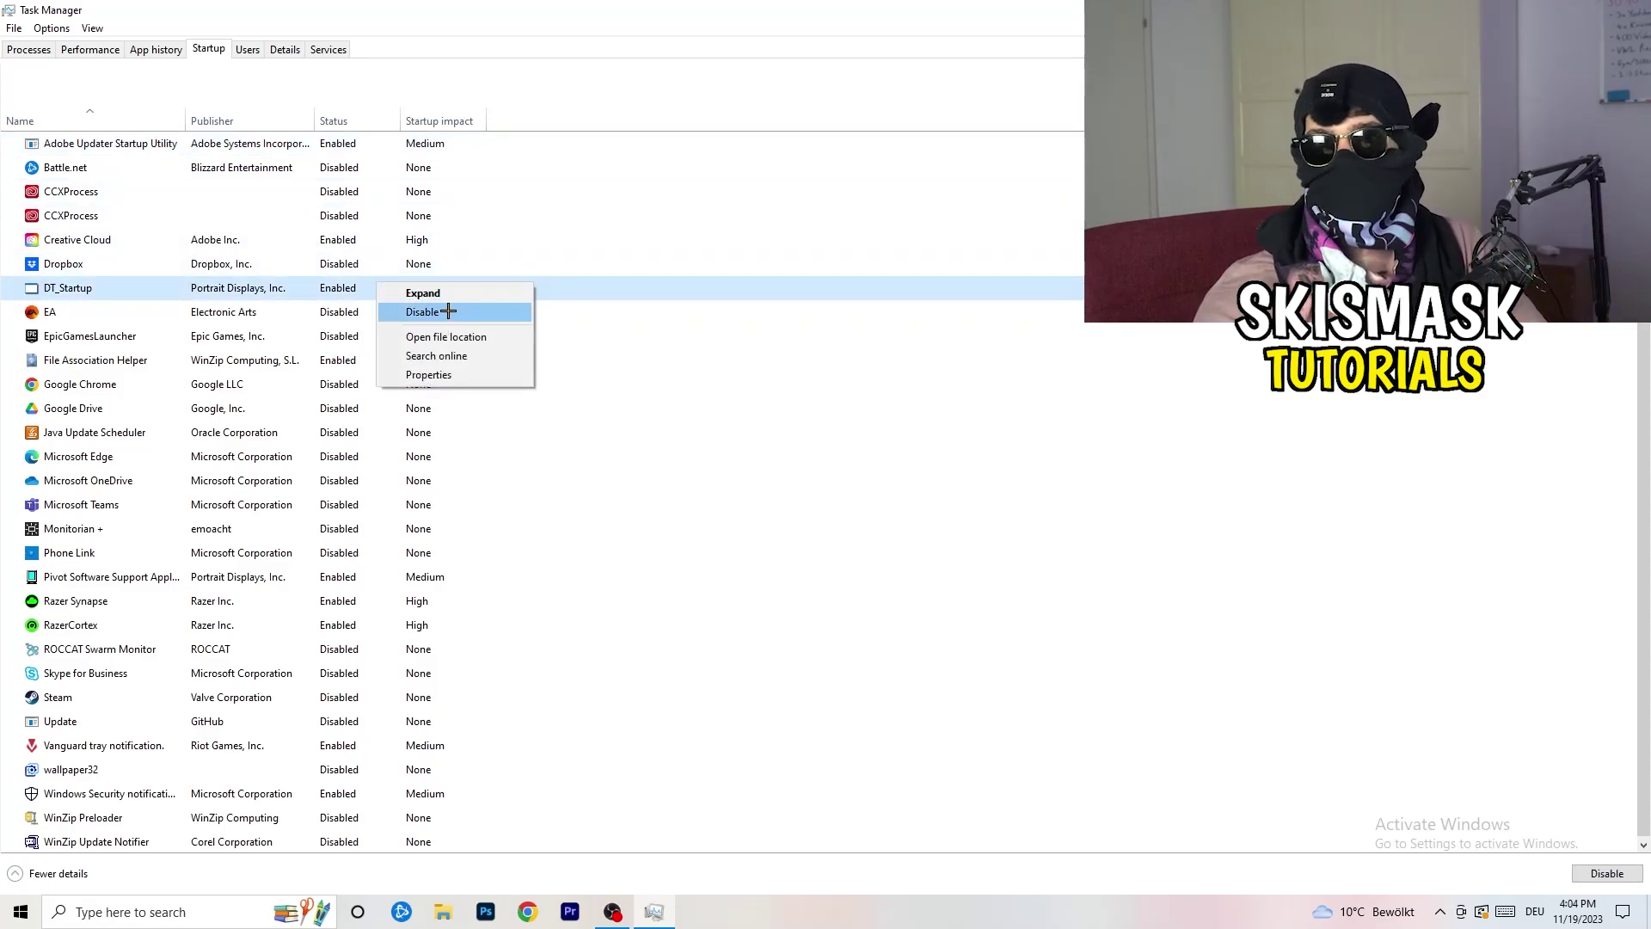
key("Escape")
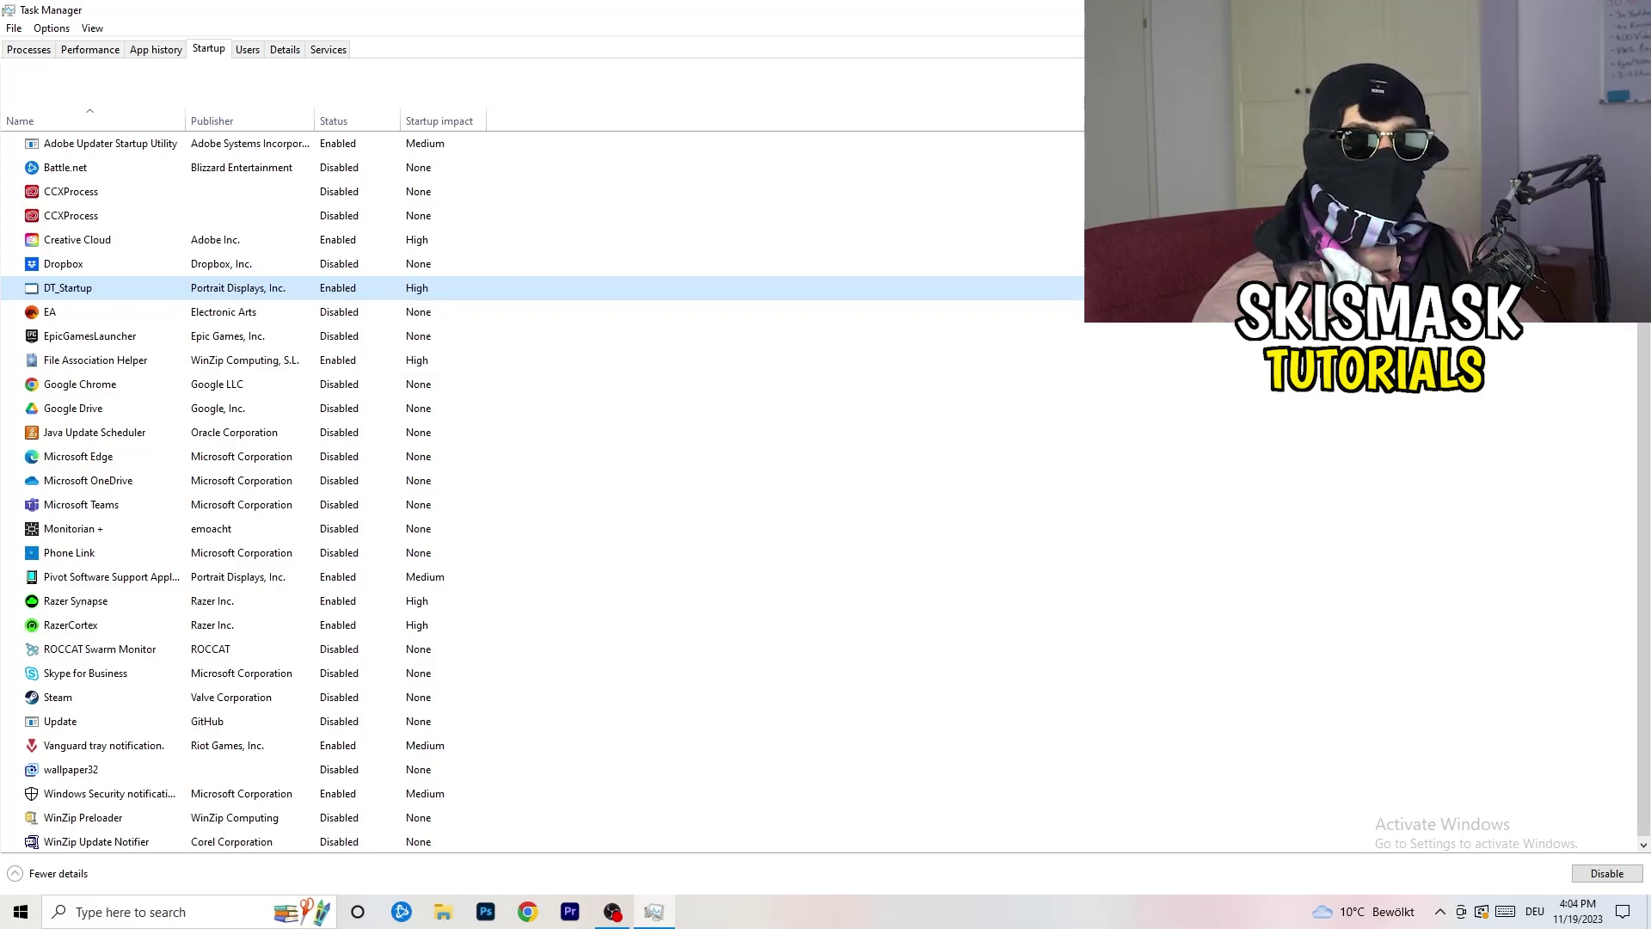
key("alt+F4")
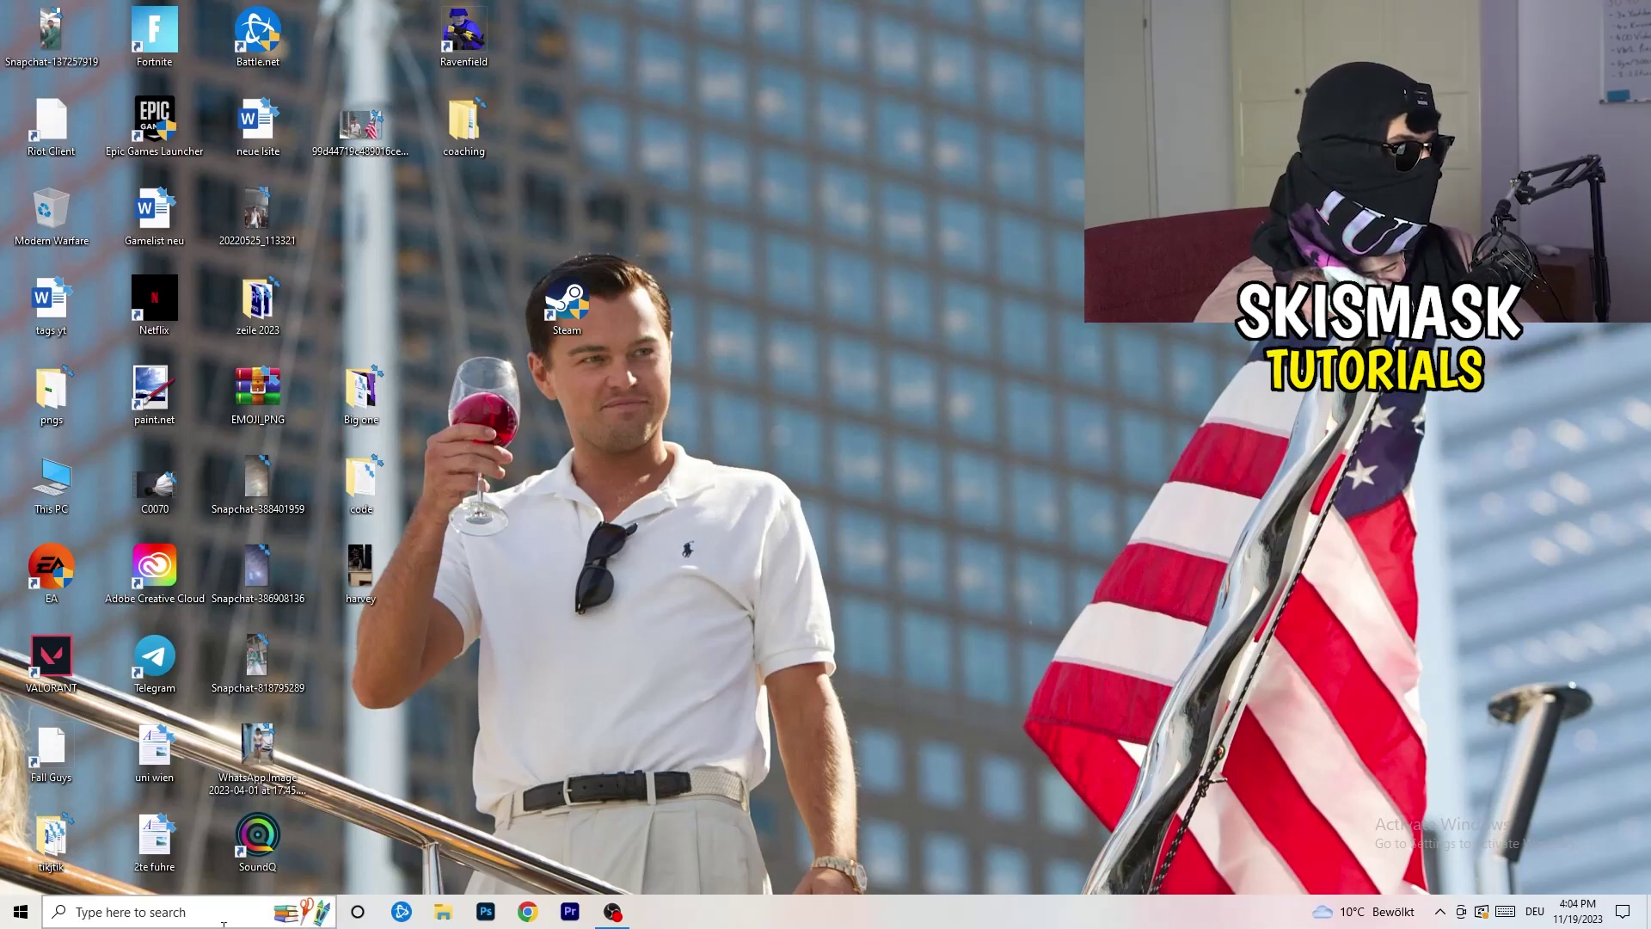
Open the System display settings and examine the scaling, resolution, orientation and multiple-display options
left_click(14, 916)
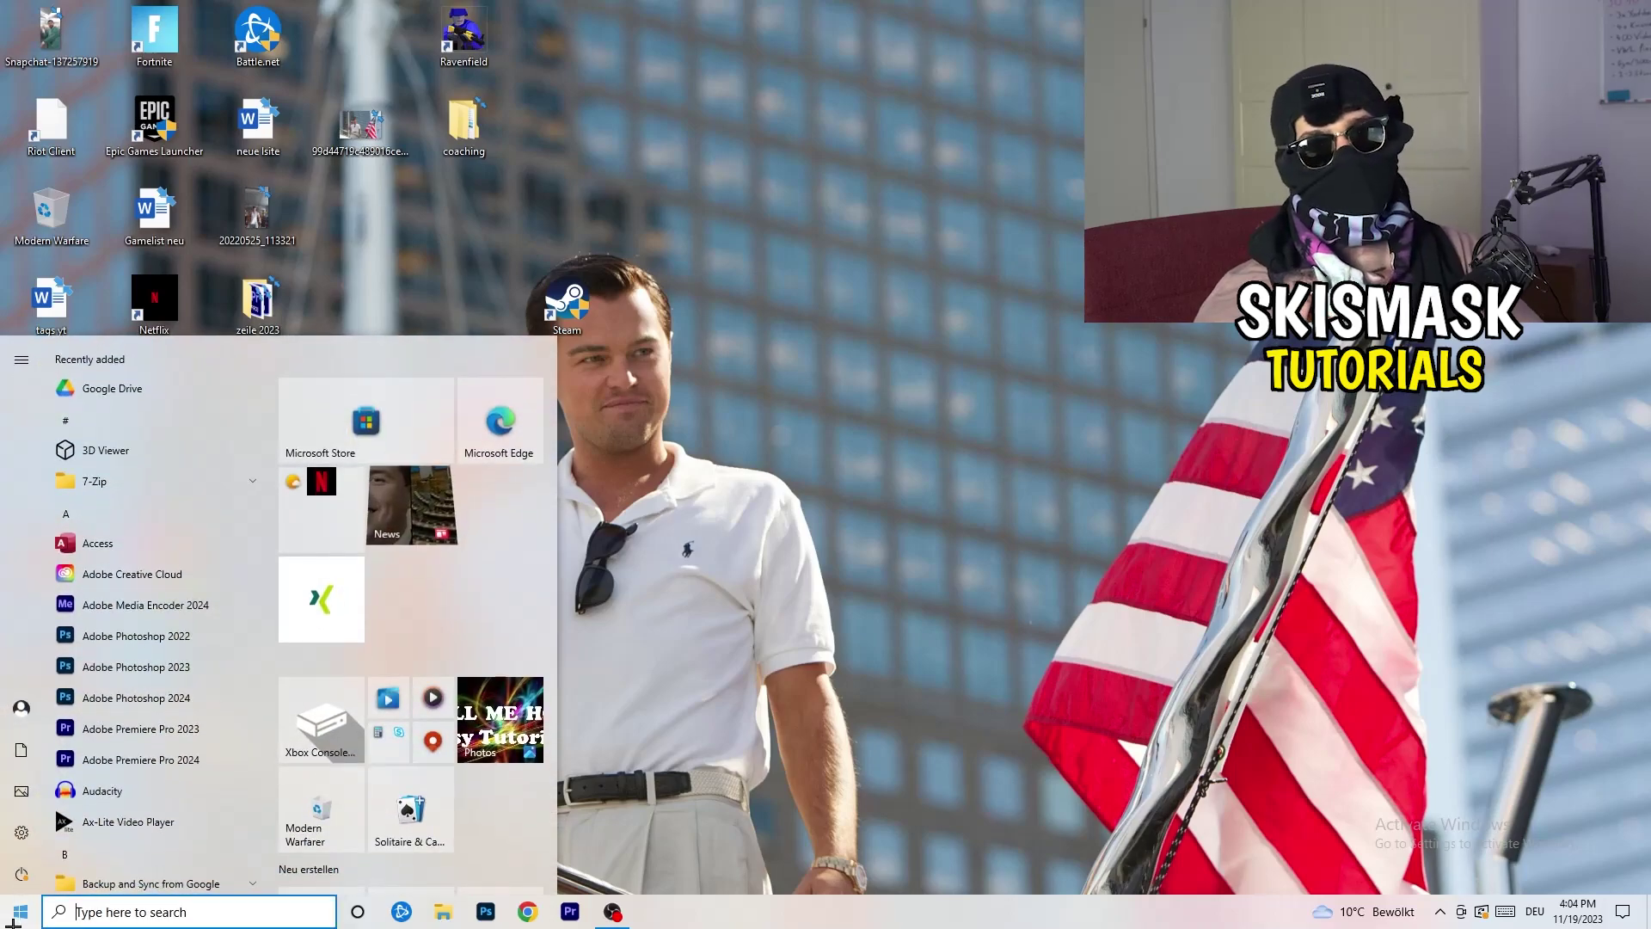
left_click(16, 843)
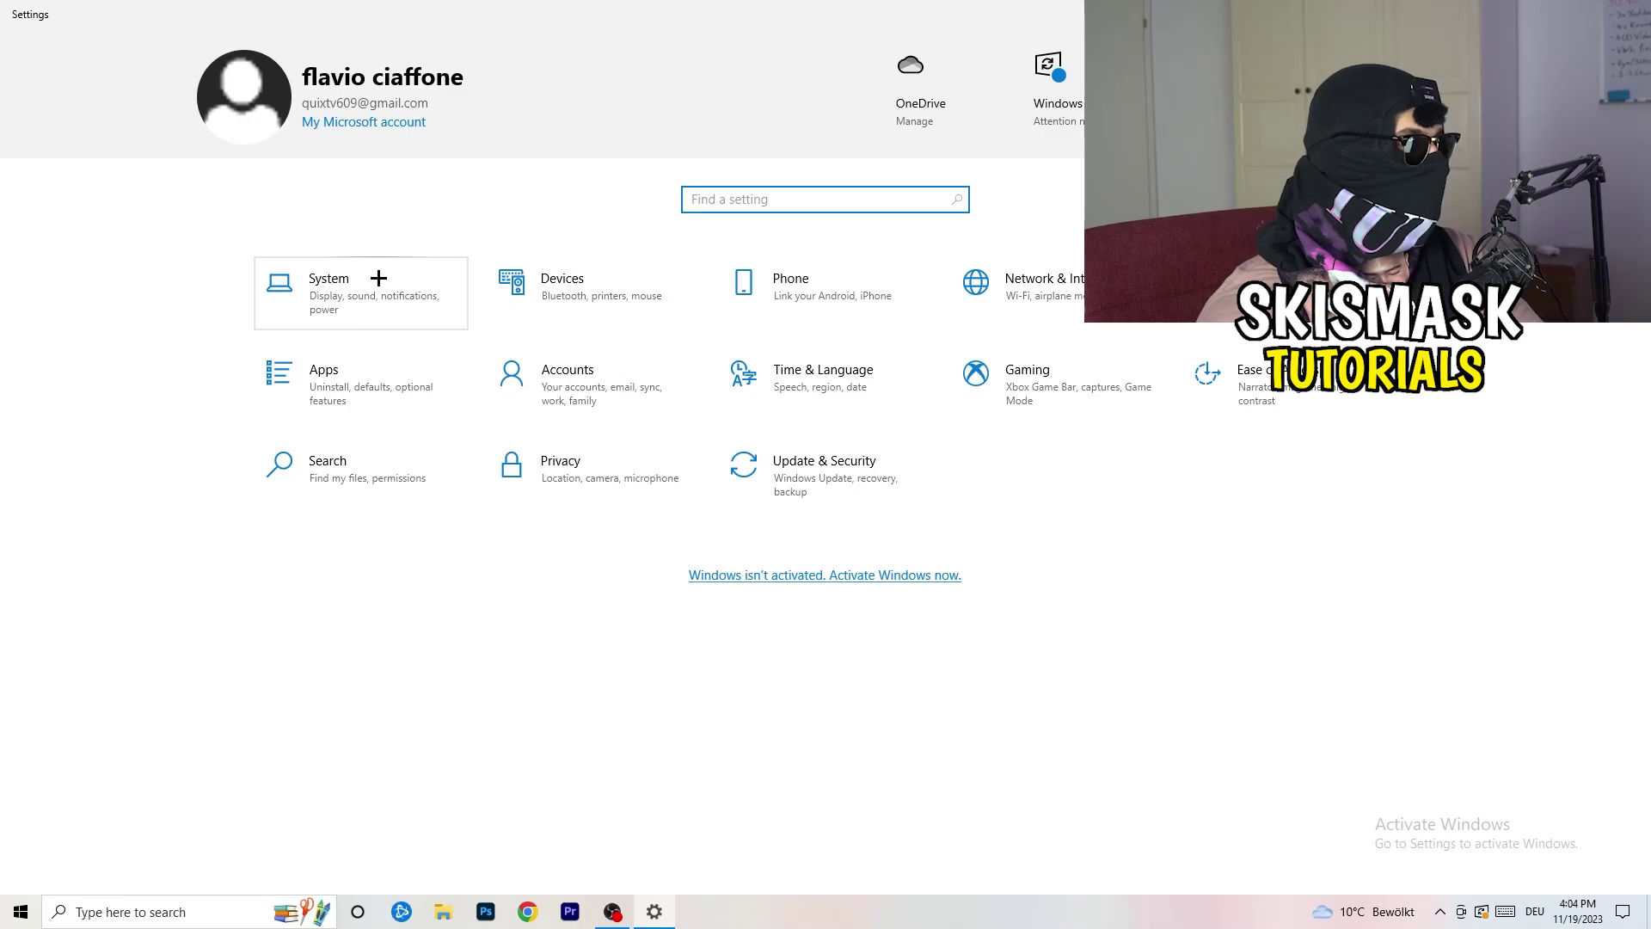
left_click(388, 278)
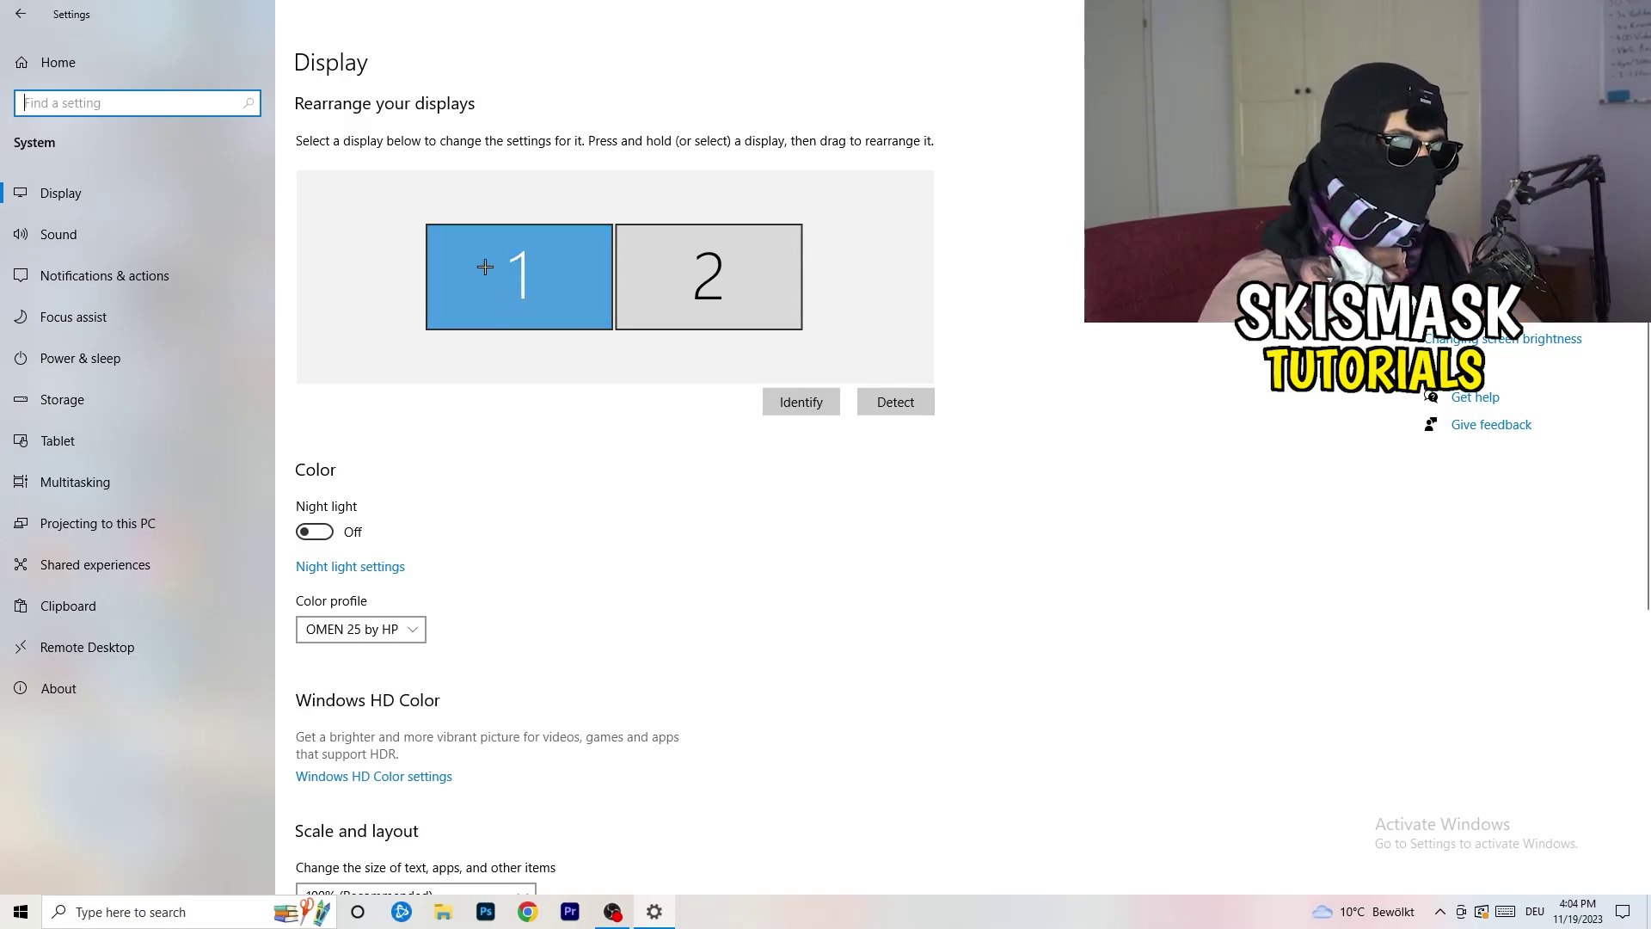
scroll(600, 313, "down", 5)
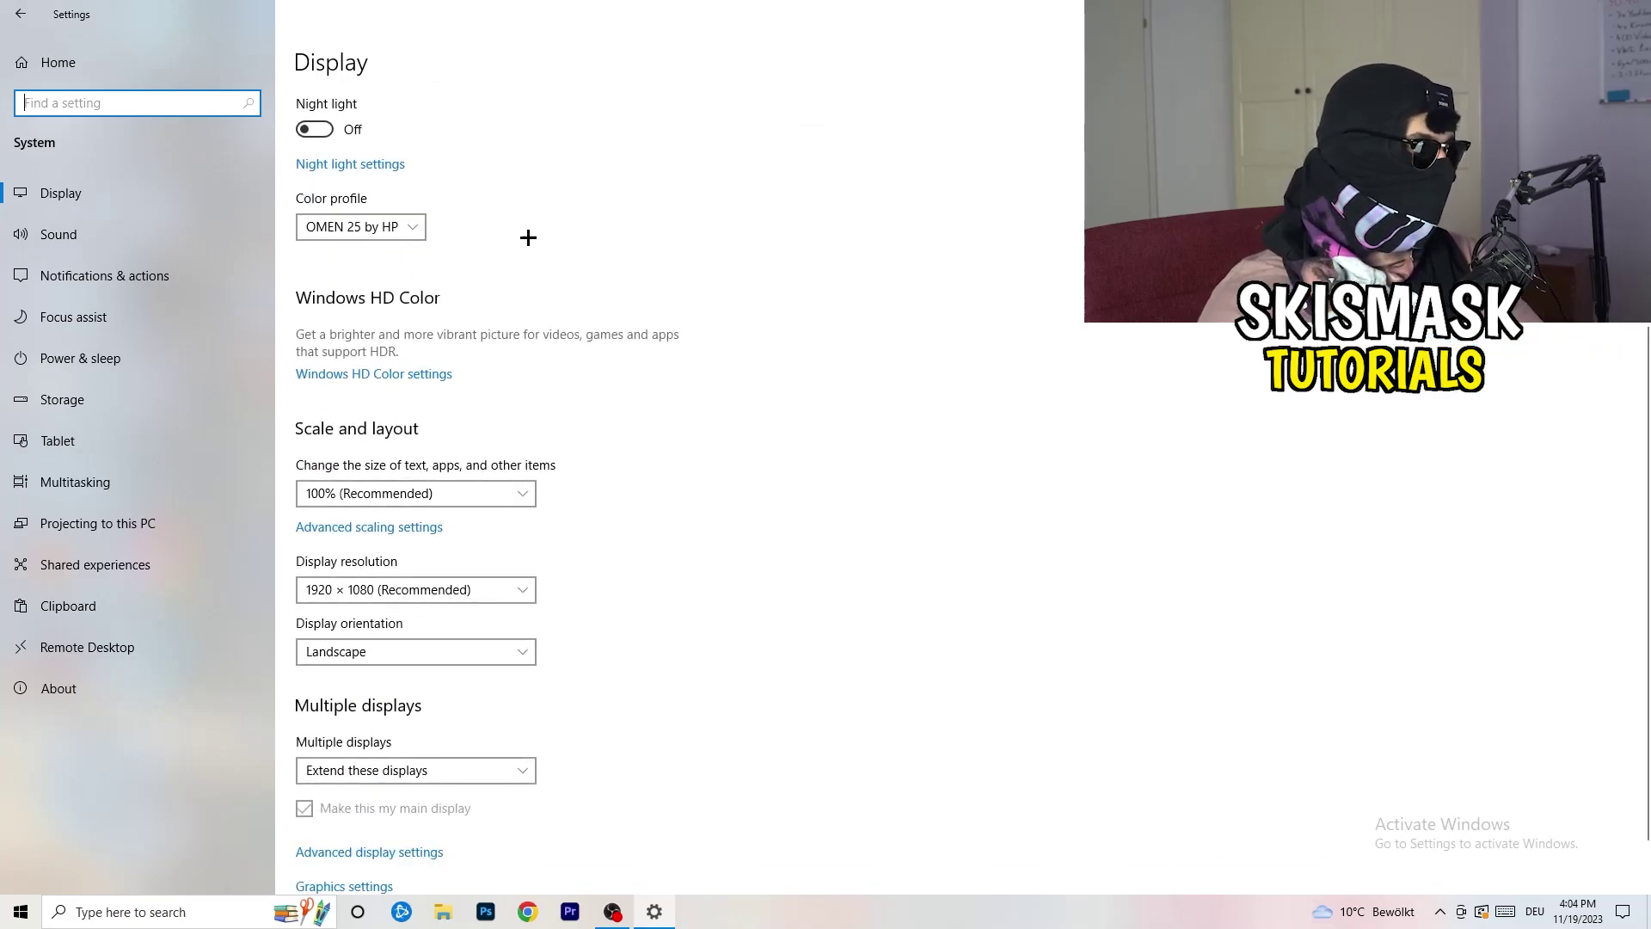
left_click(455, 493)
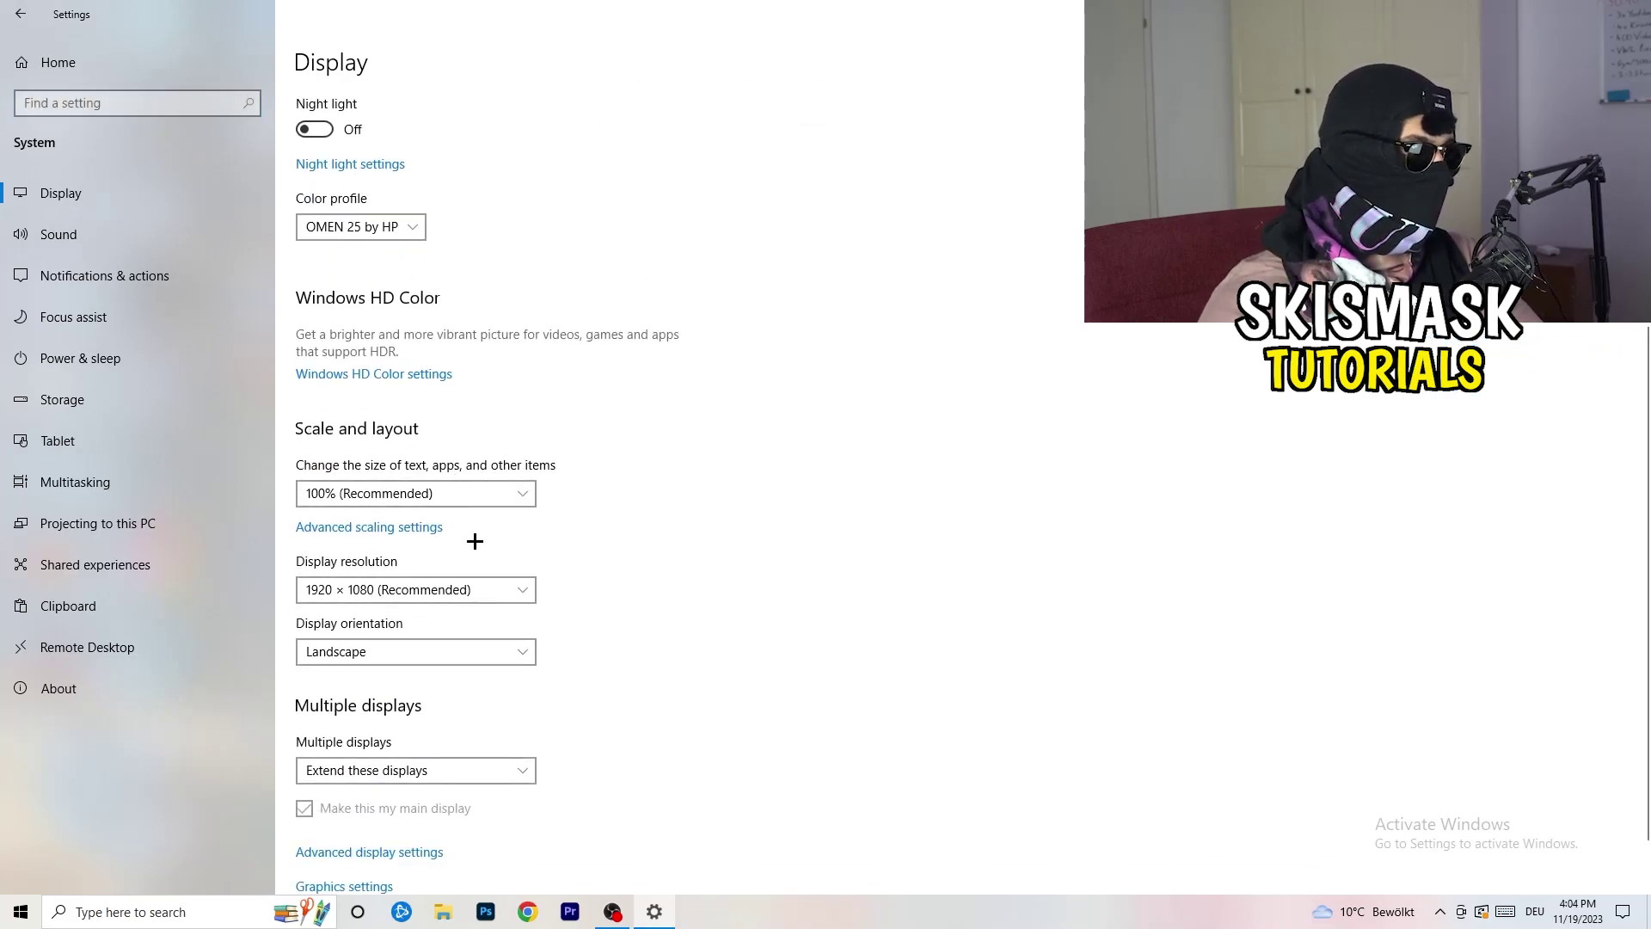
left_click(884, 463)
scroll(704, 474, "down", 1)
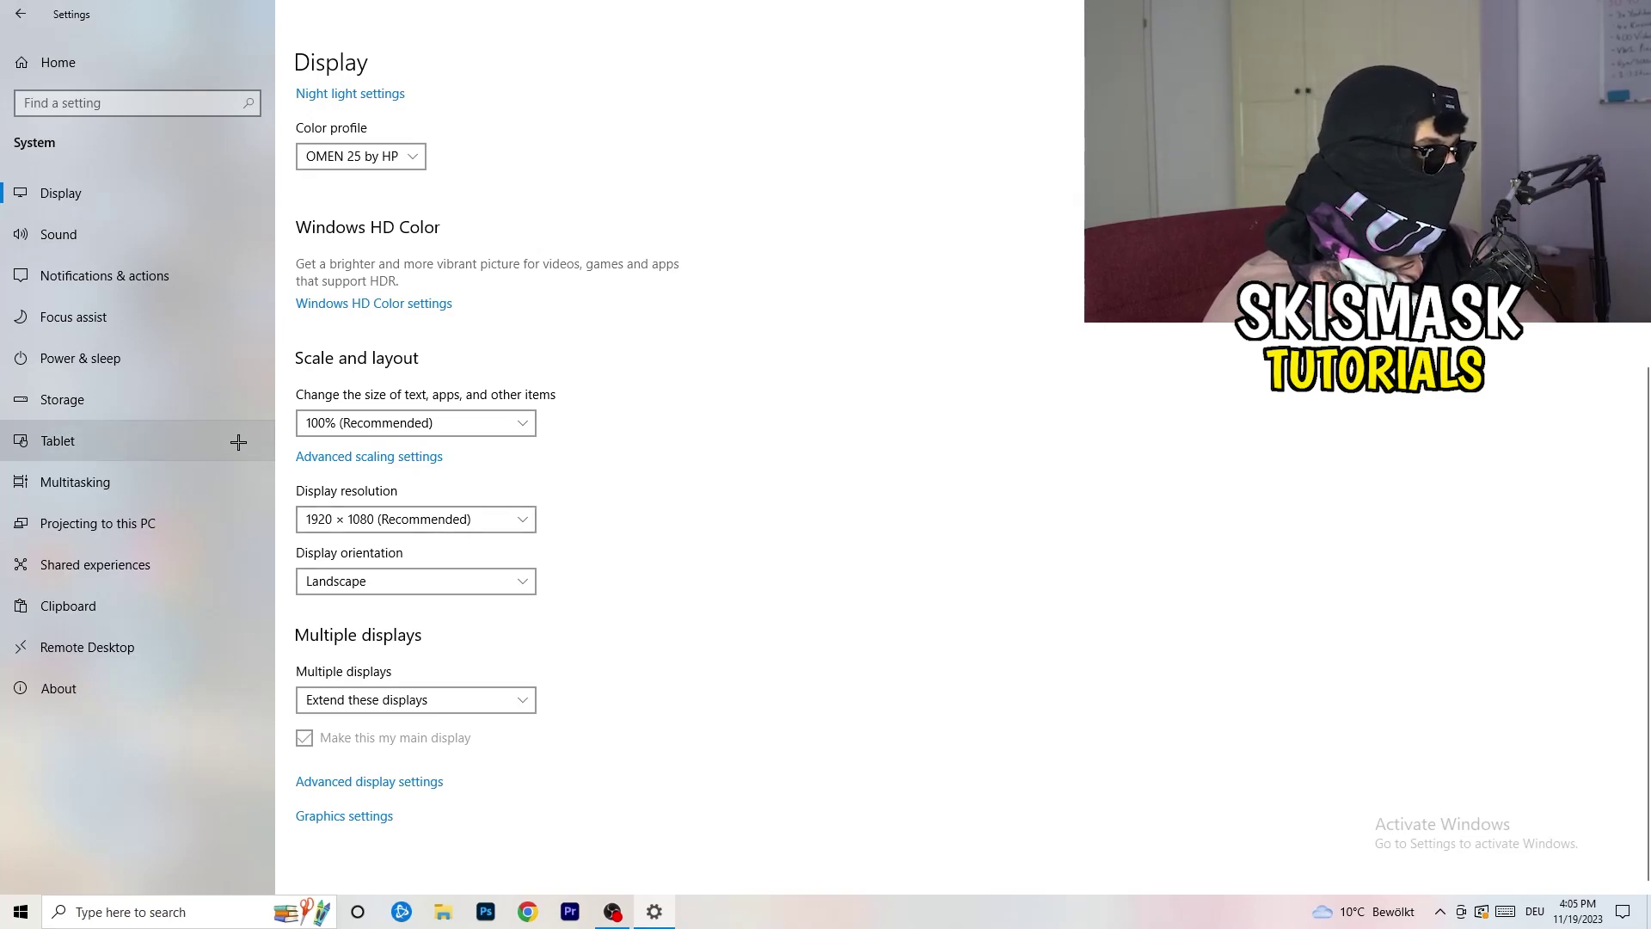
Open the power plan options from Power & sleep, review the preferred and additional plans, and close Power Options
left_click(130, 360)
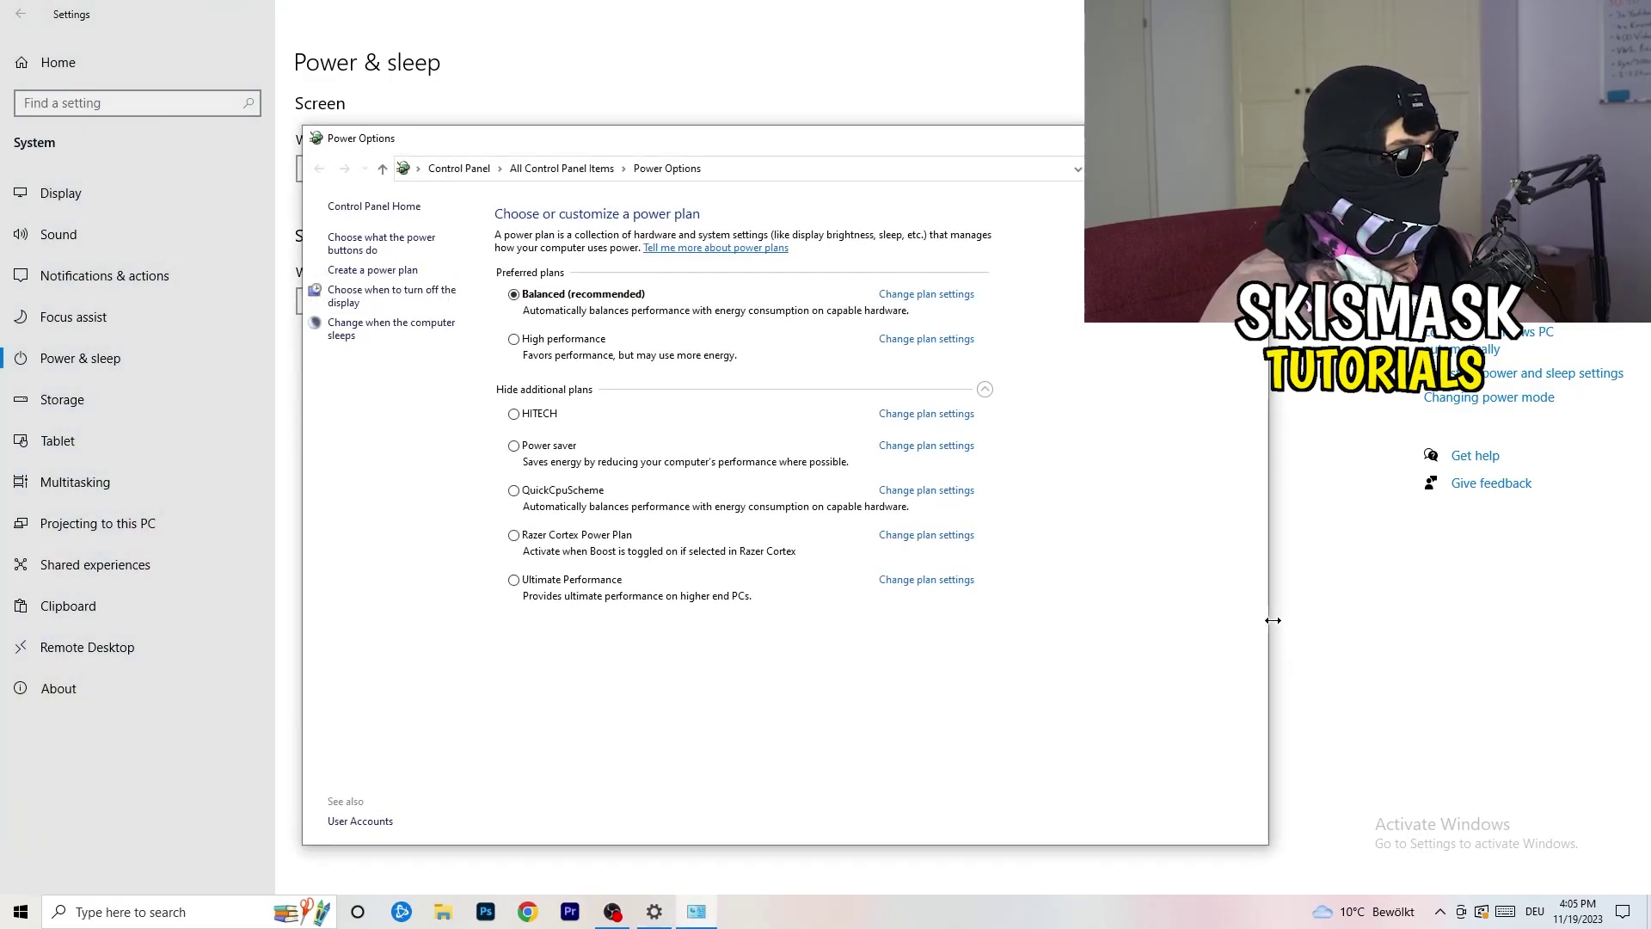
left_click(985, 390)
left_click(985, 389)
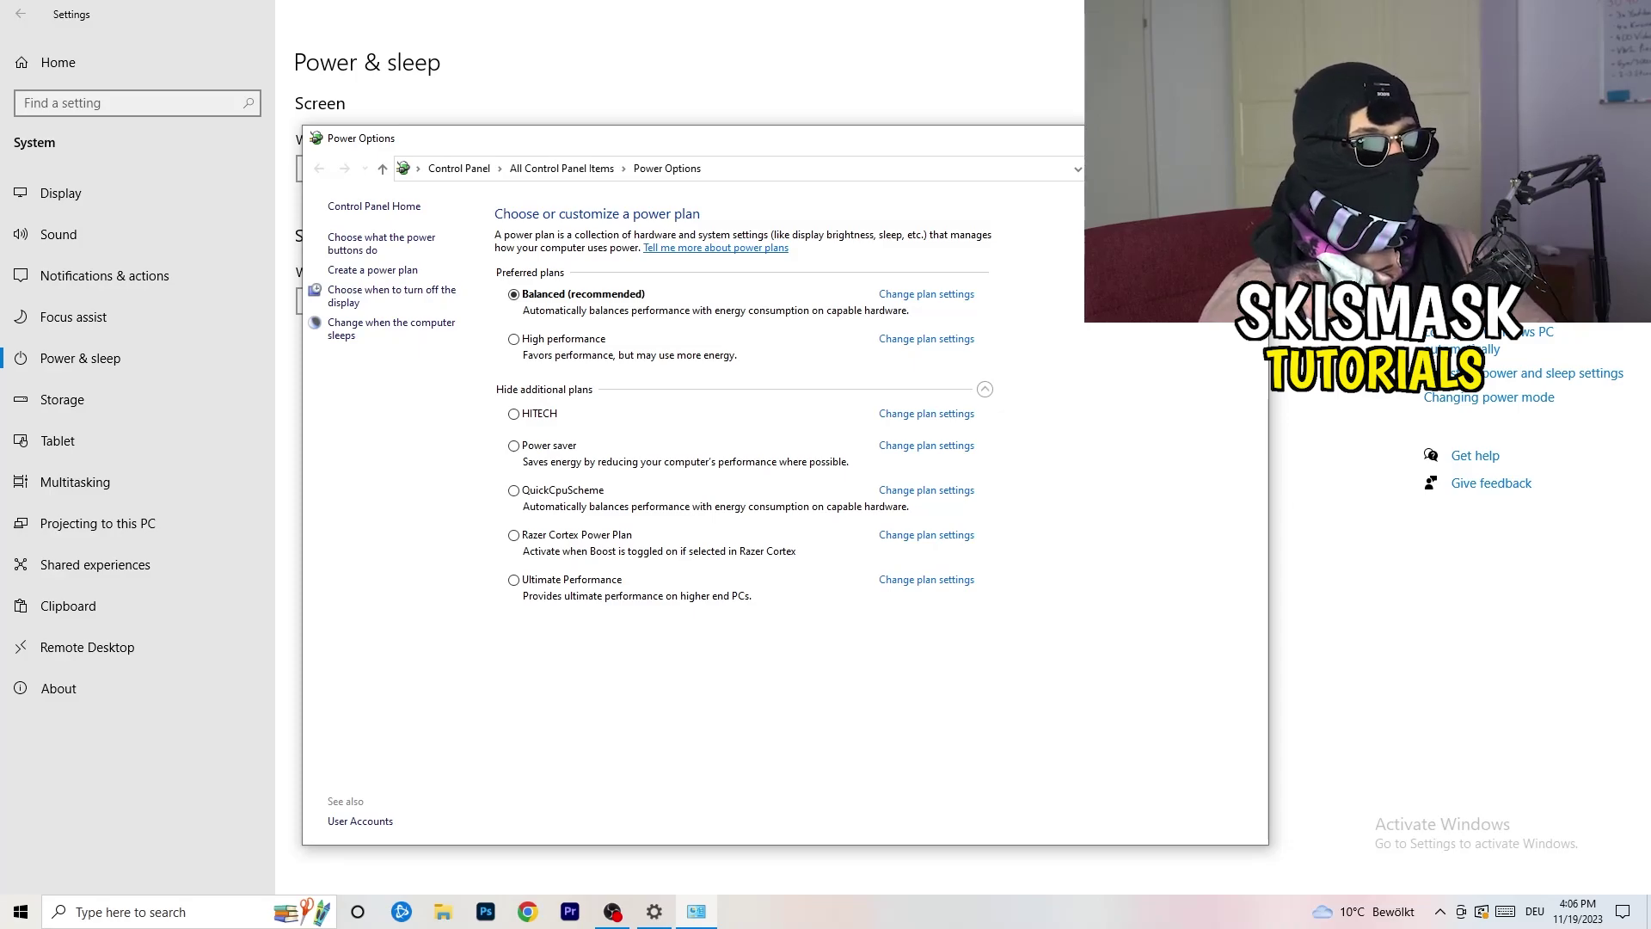
left_click(1247, 137)
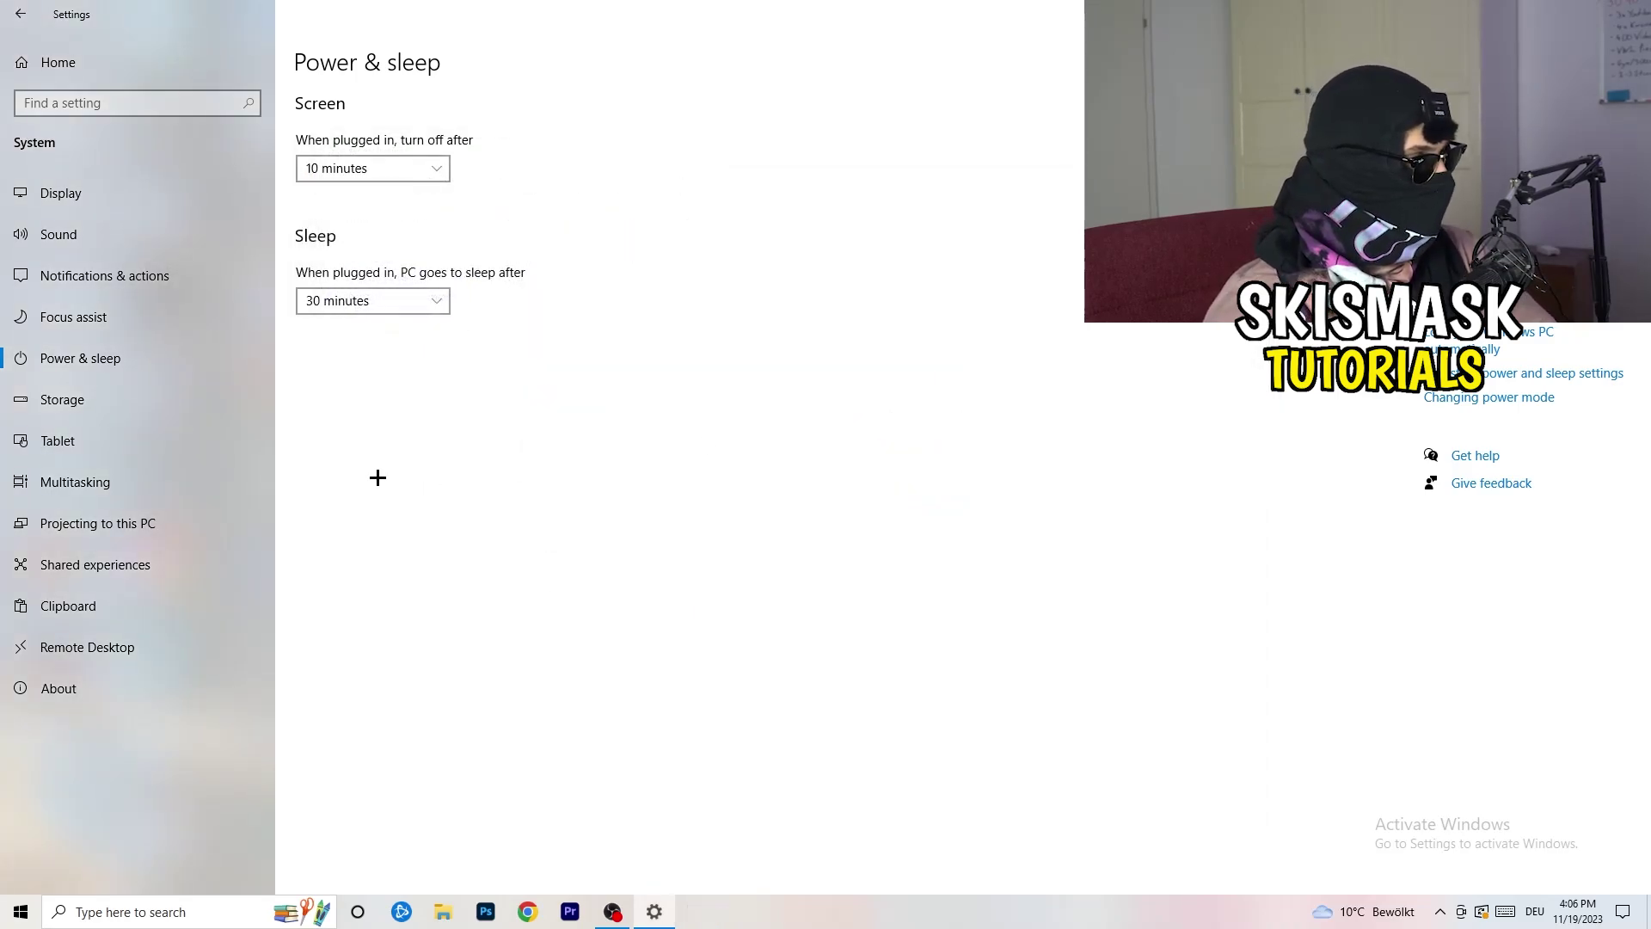
Open the Storage Sense configuration and enable deleting temporary files that apps aren't using
left_click(113, 411)
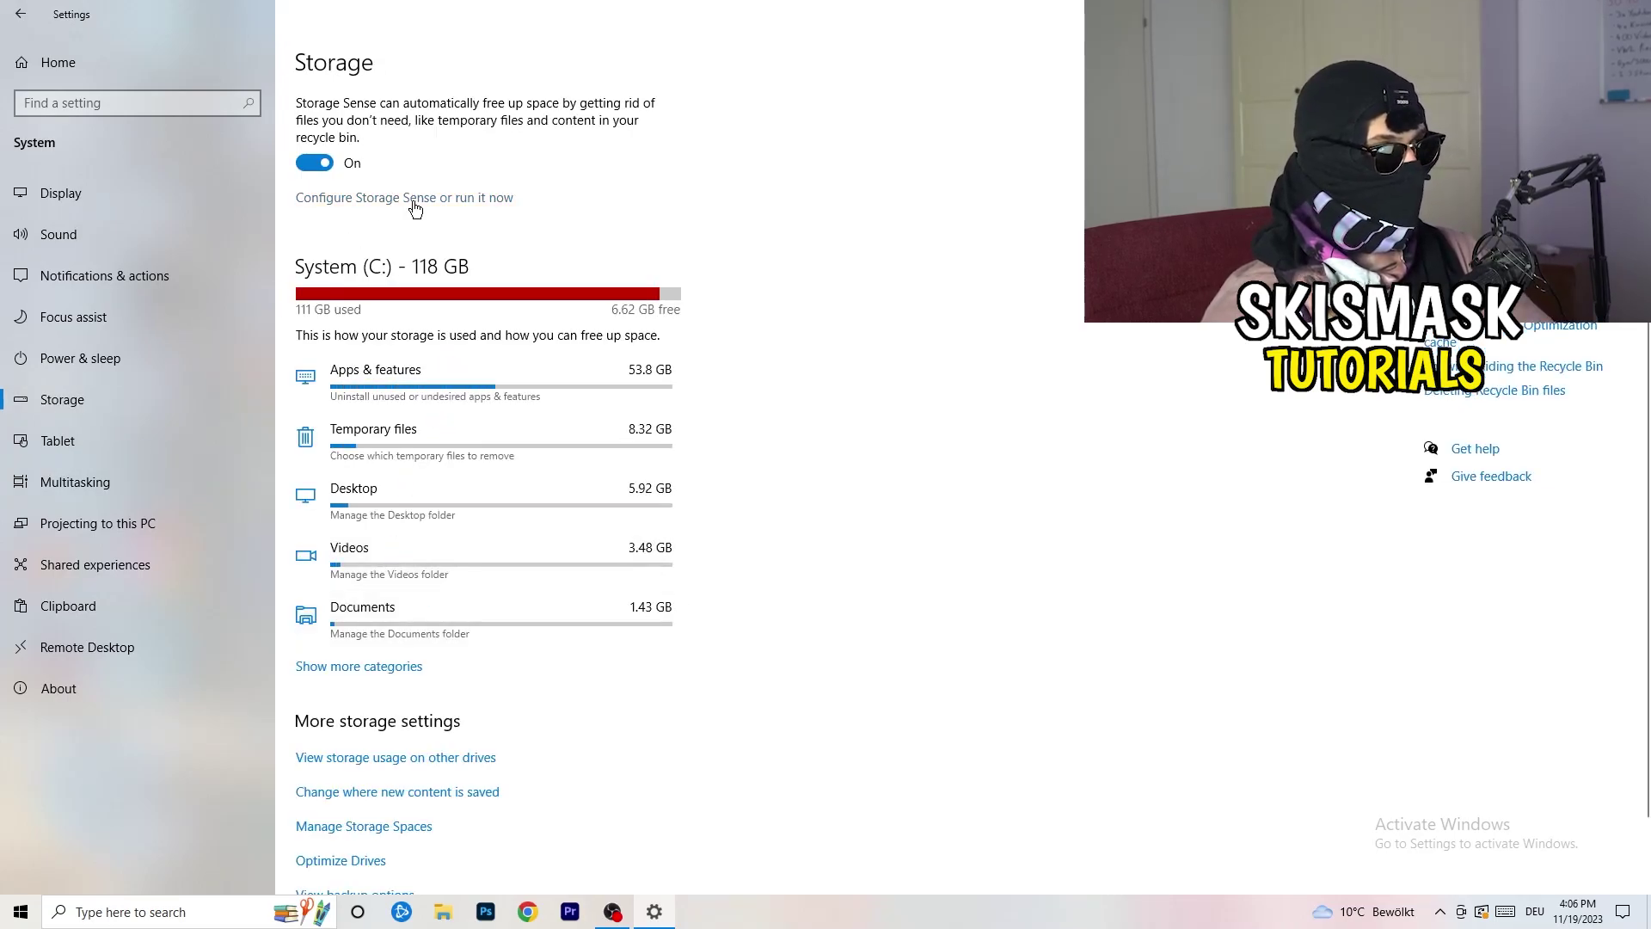
left_click(413, 199)
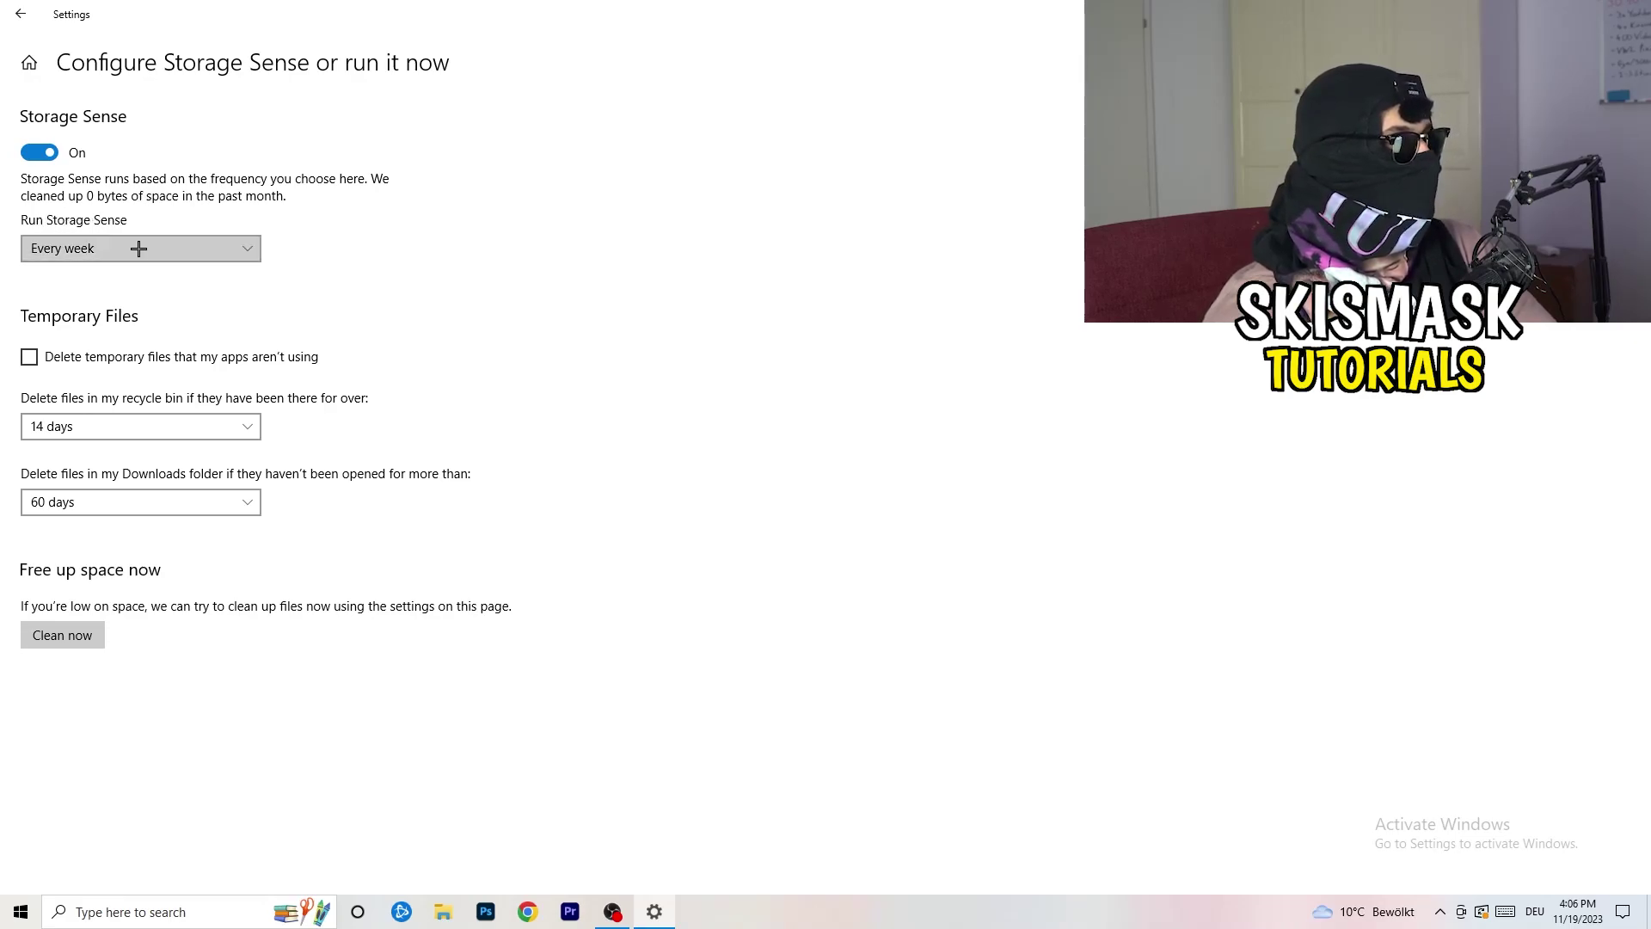
left_click(99, 360)
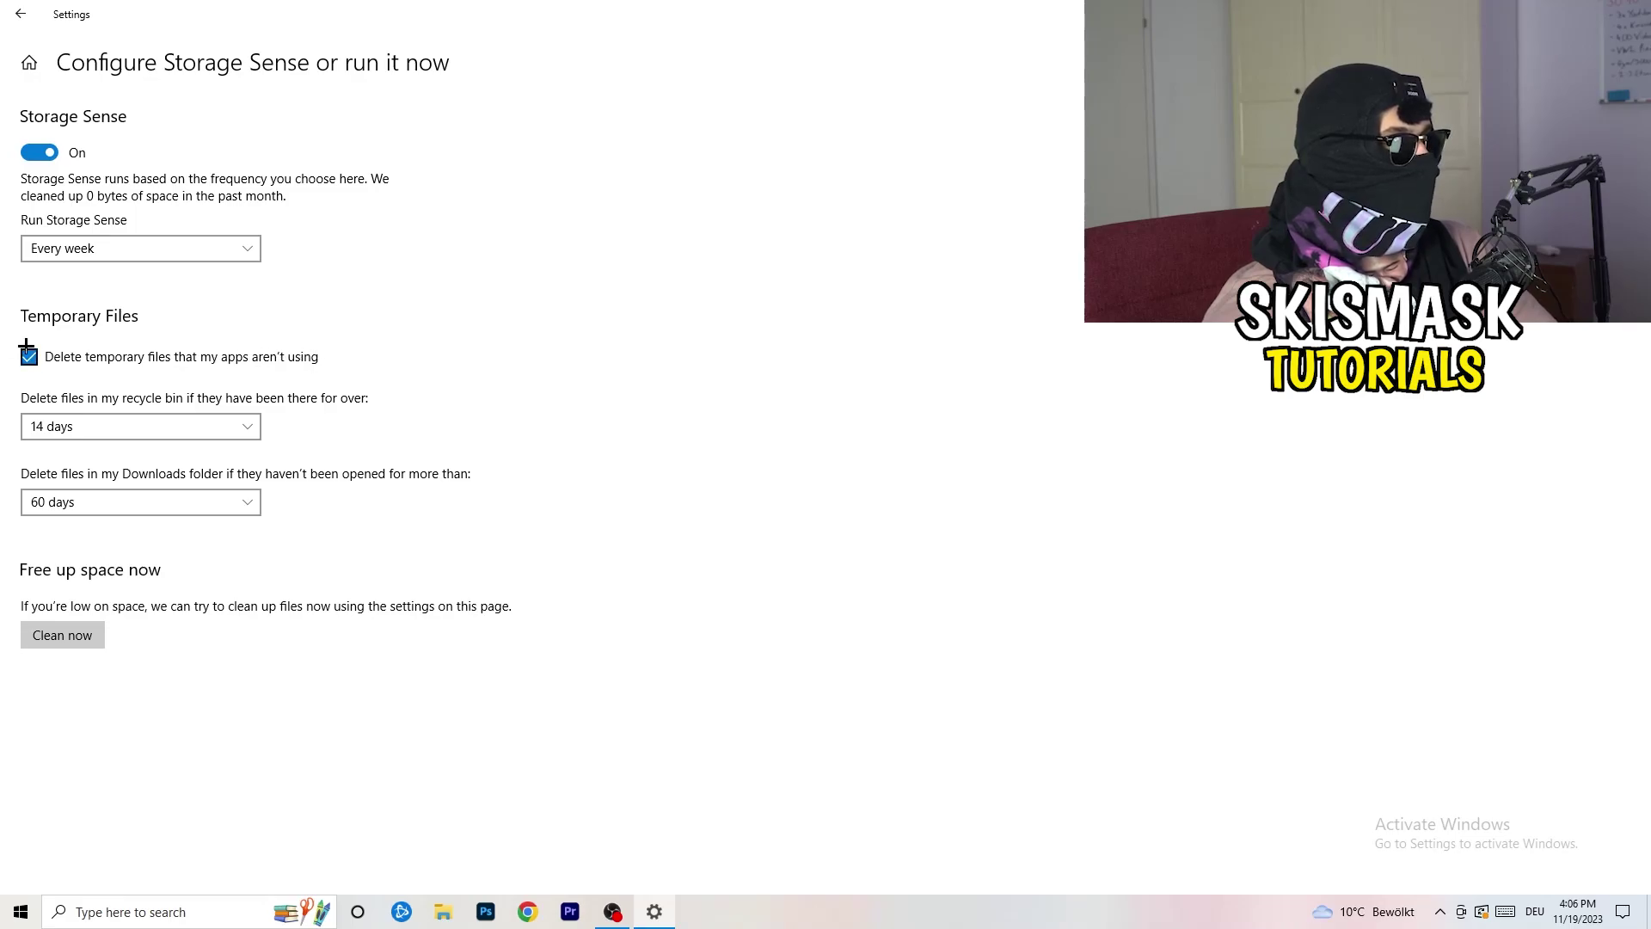
View the choices for how long files may stay in the recycle bin before Storage Sense deletes them
left_click(133, 427)
left_click(491, 401)
left_click(215, 427)
left_click(390, 401)
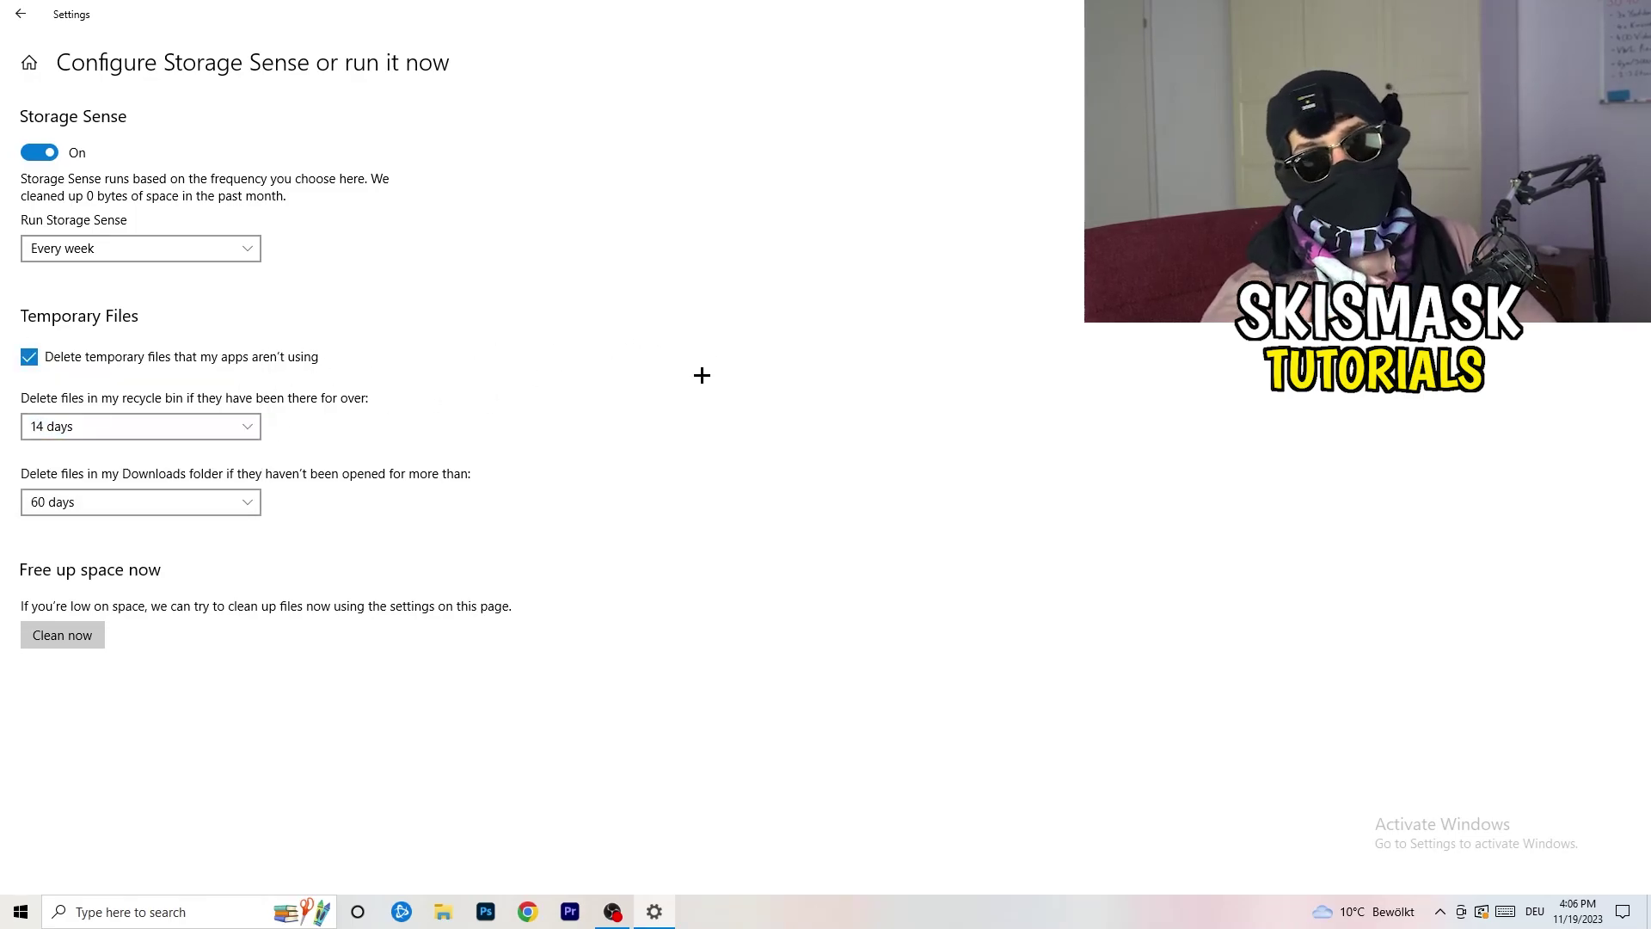
View the choices for how long unopened files may stay in the Downloads folder before Storage Sense deletes them
left_click(151, 504)
left_click(649, 391)
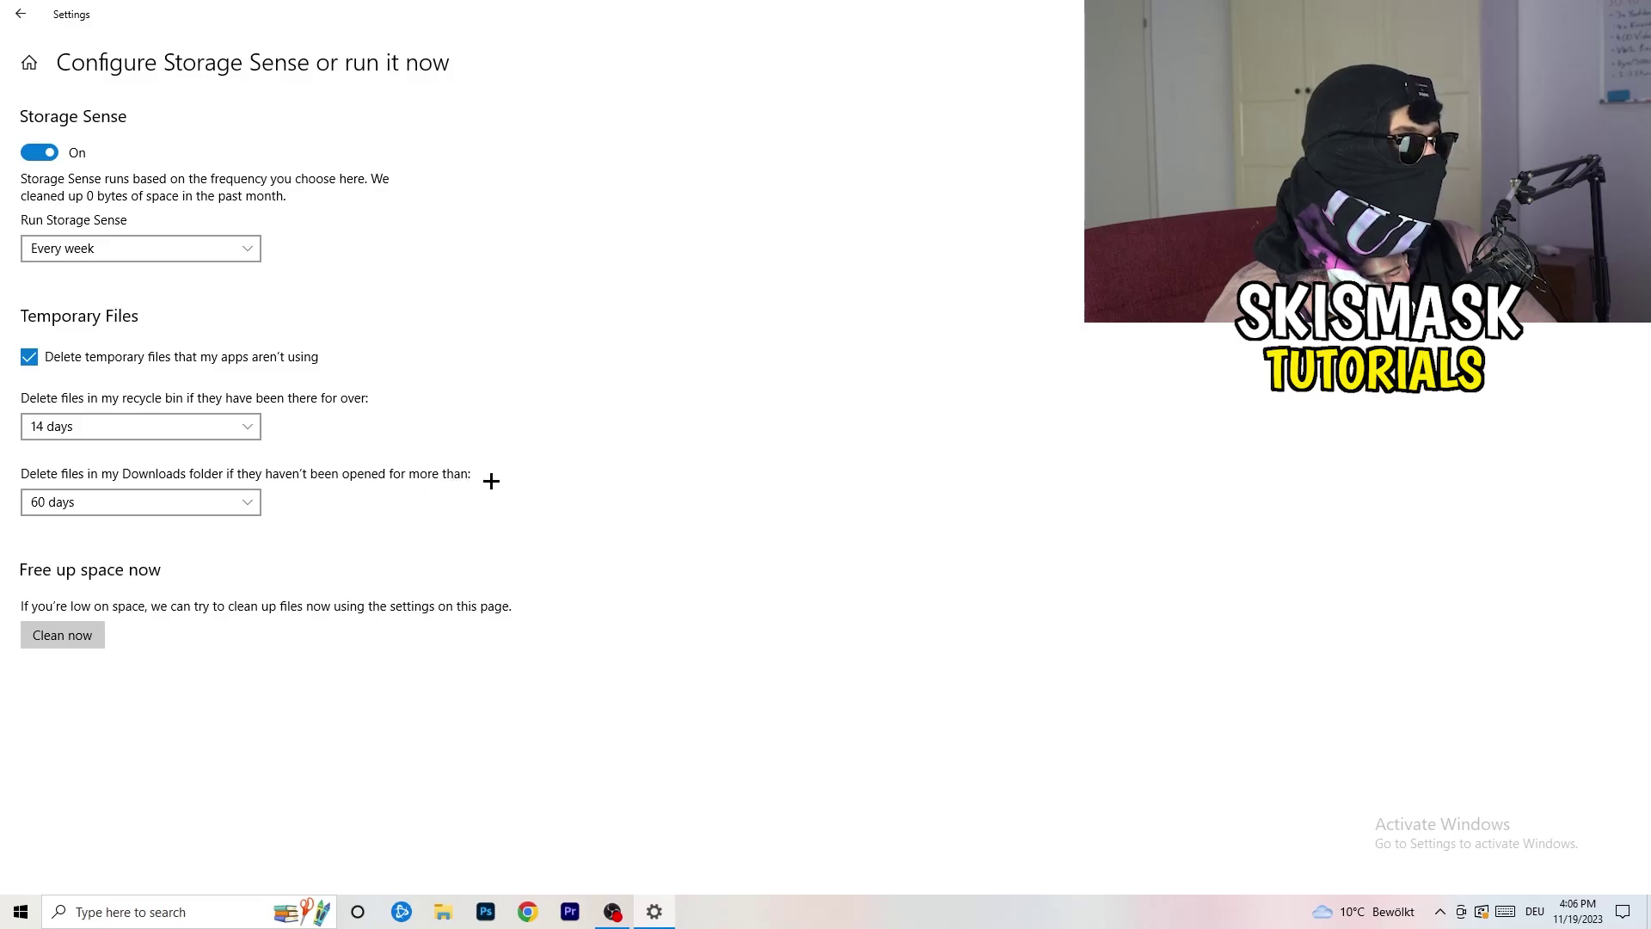
left_click(163, 517)
left_click(808, 421)
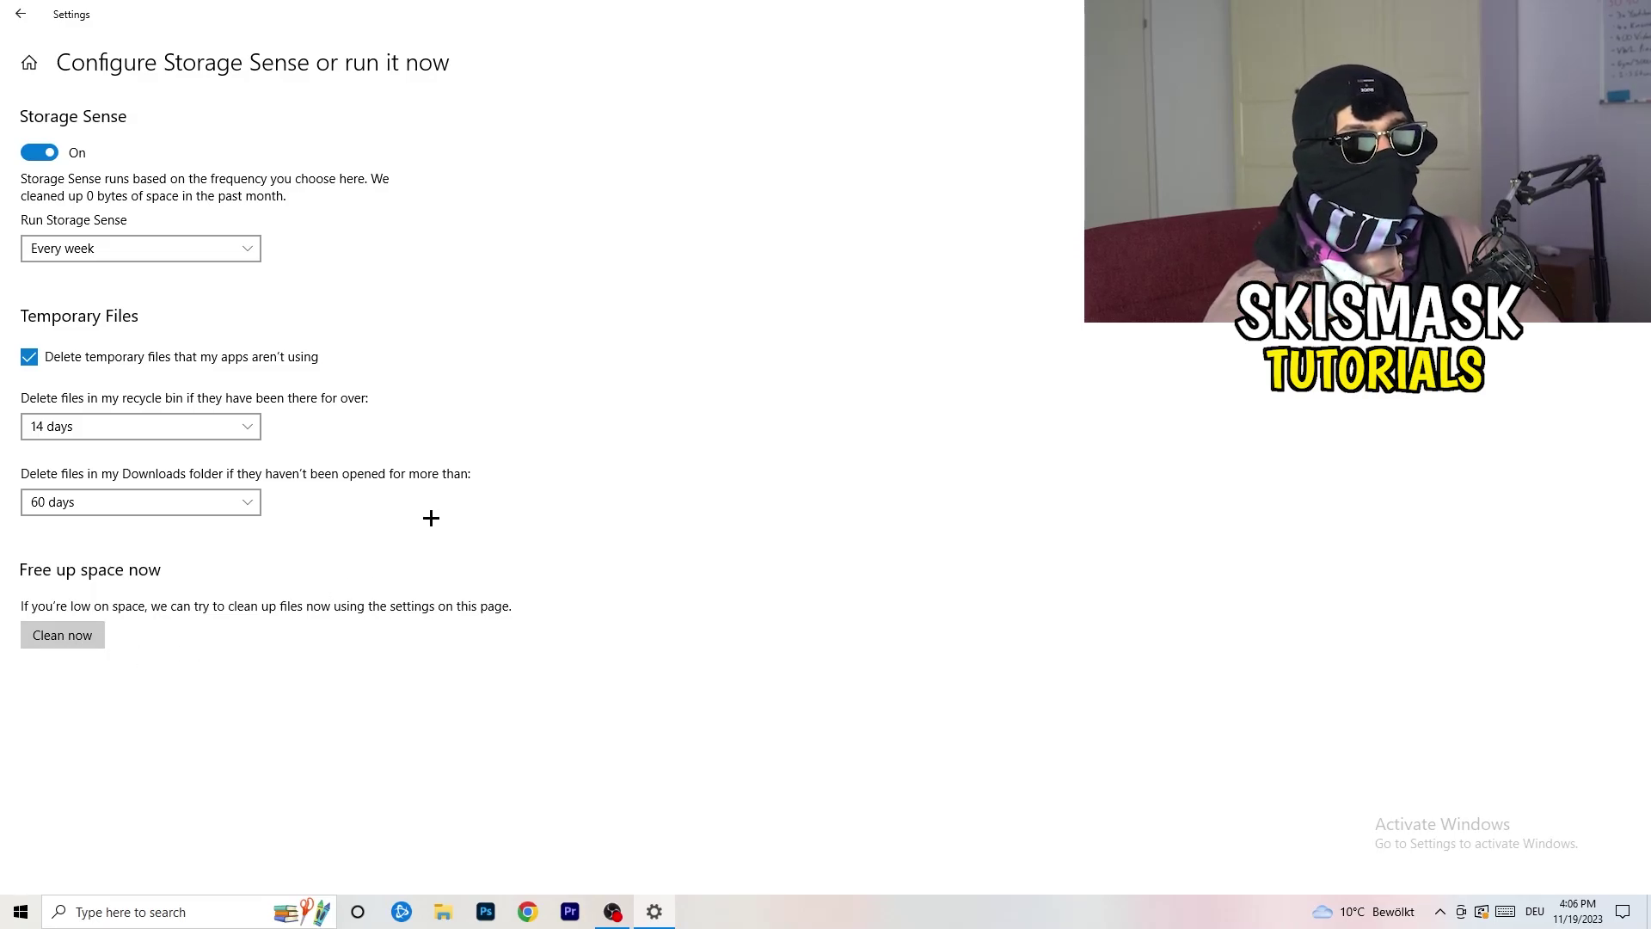
Leave the Storage Sense configuration, return to the Settings home page and open Update & Security
left_click(21, 13)
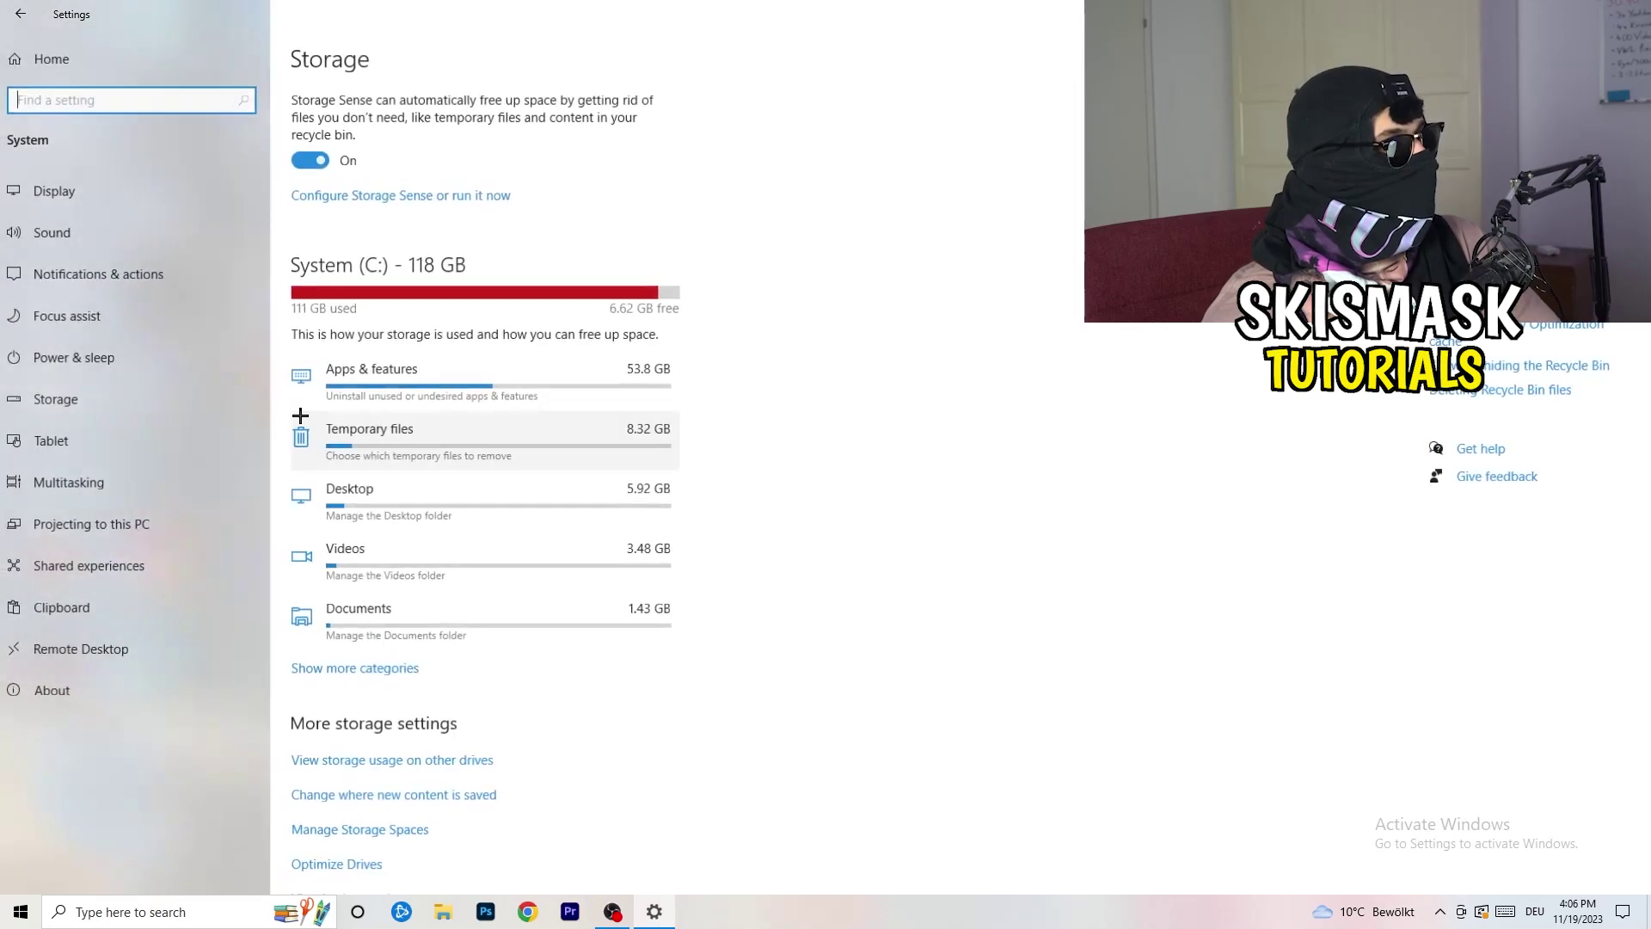
left_click(20, 14)
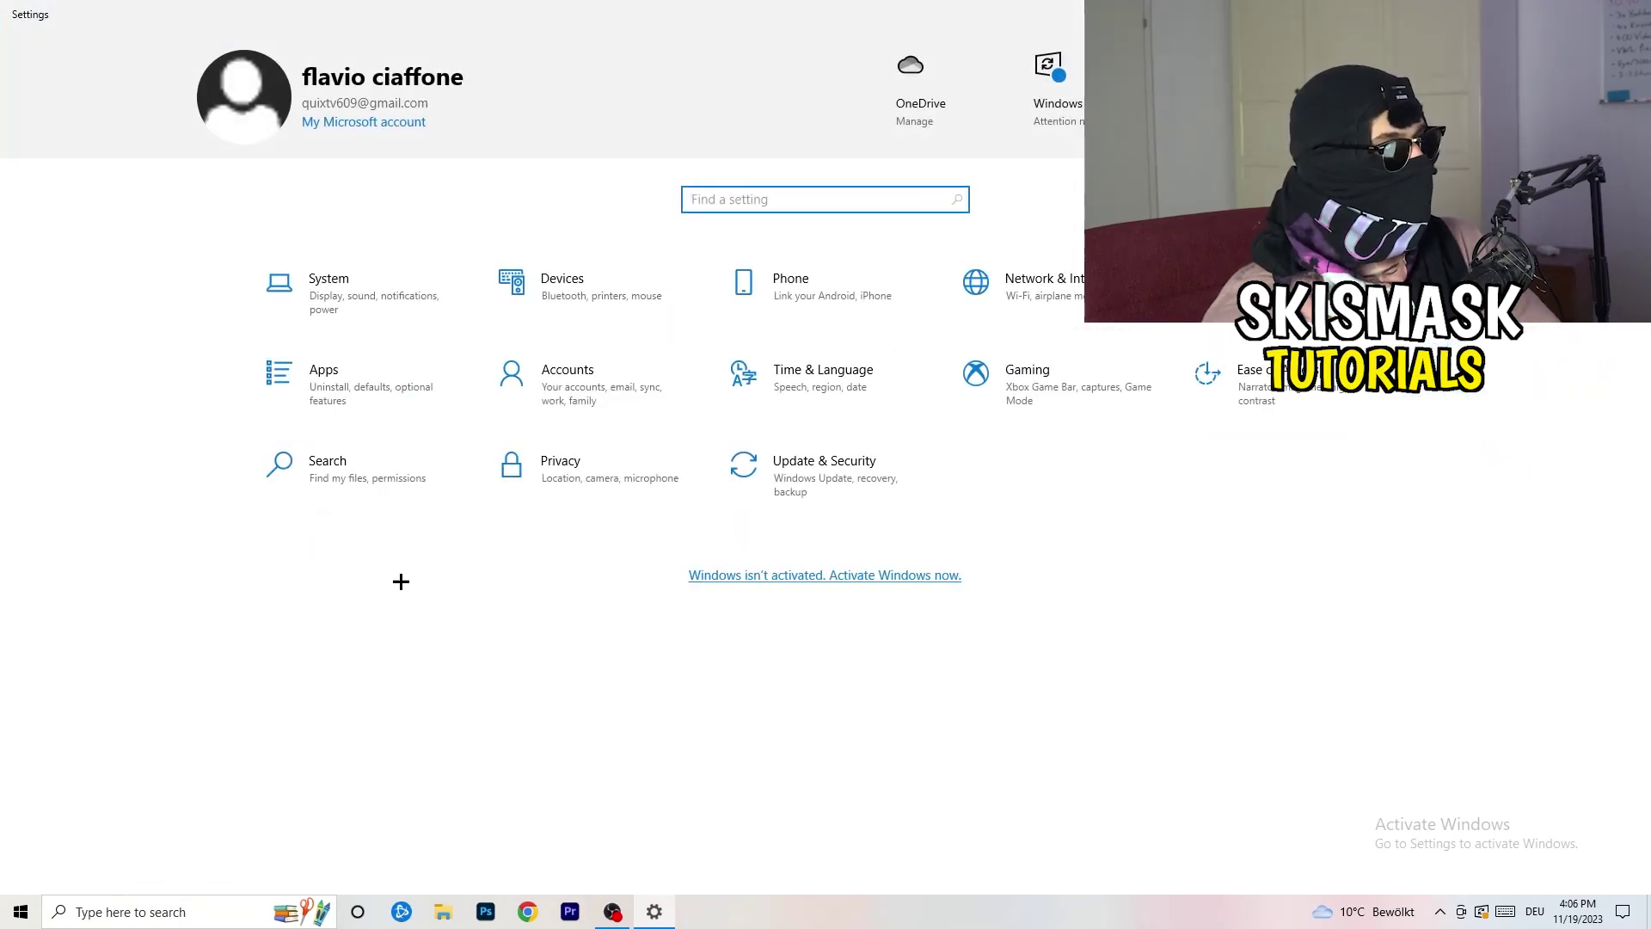
left_click(813, 484)
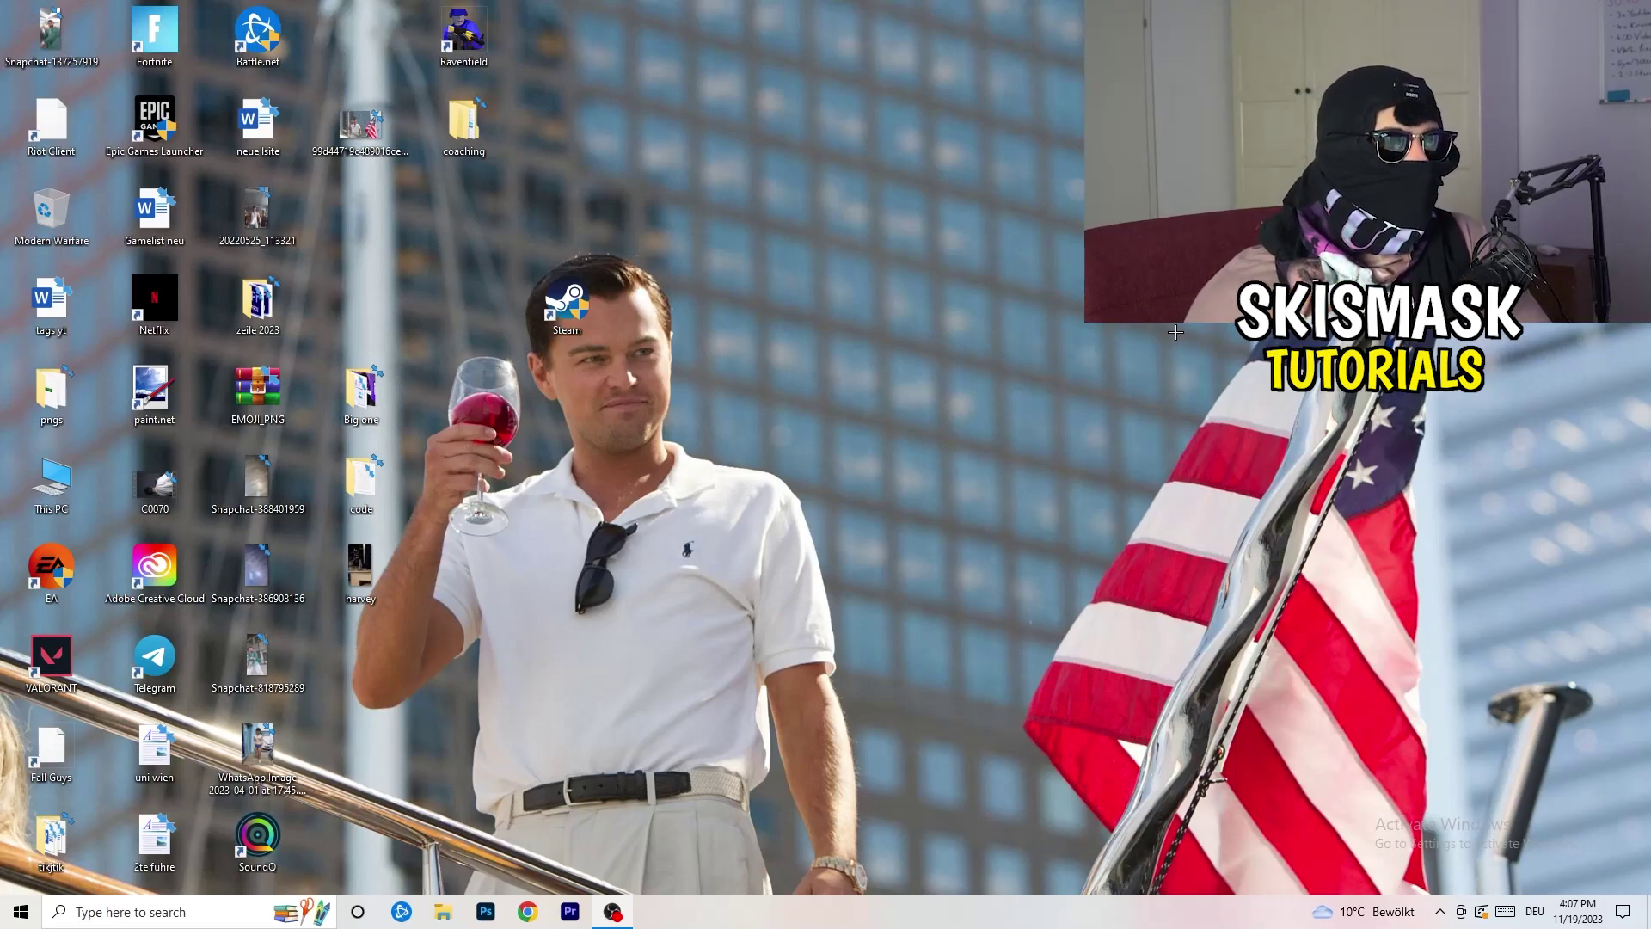
Open the NVIDIA Control Panel from the desktop, review the resolution and Adjust Image Settings with Preview pages, and close it
right_click(1000, 362)
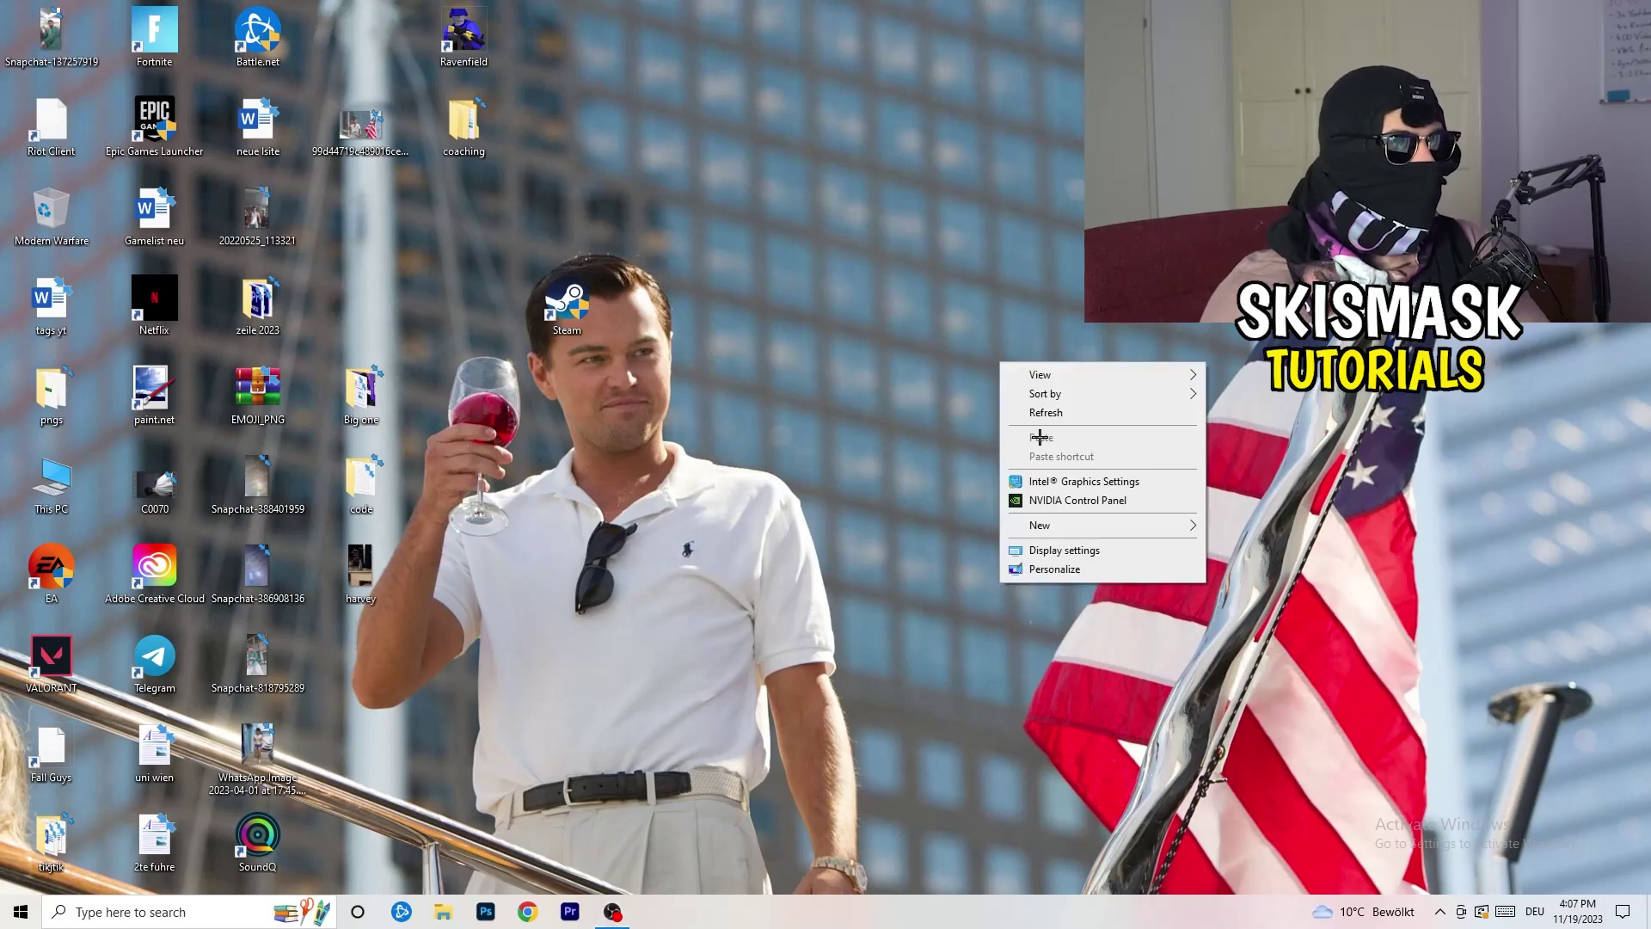
left_click(1101, 500)
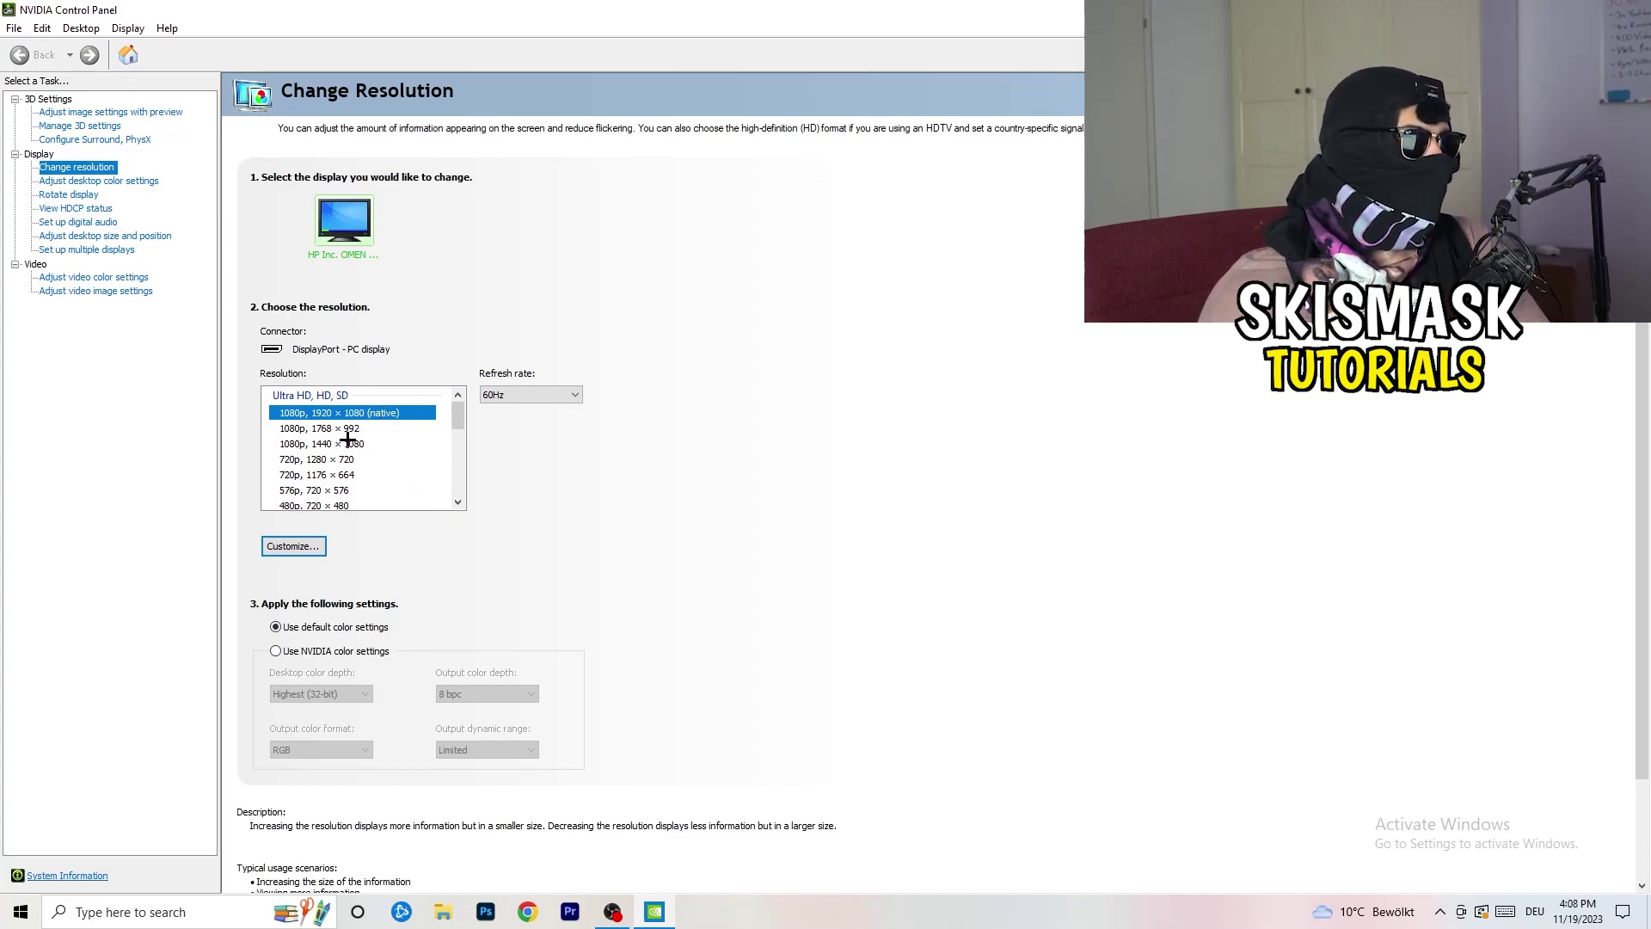
left_click(86, 114)
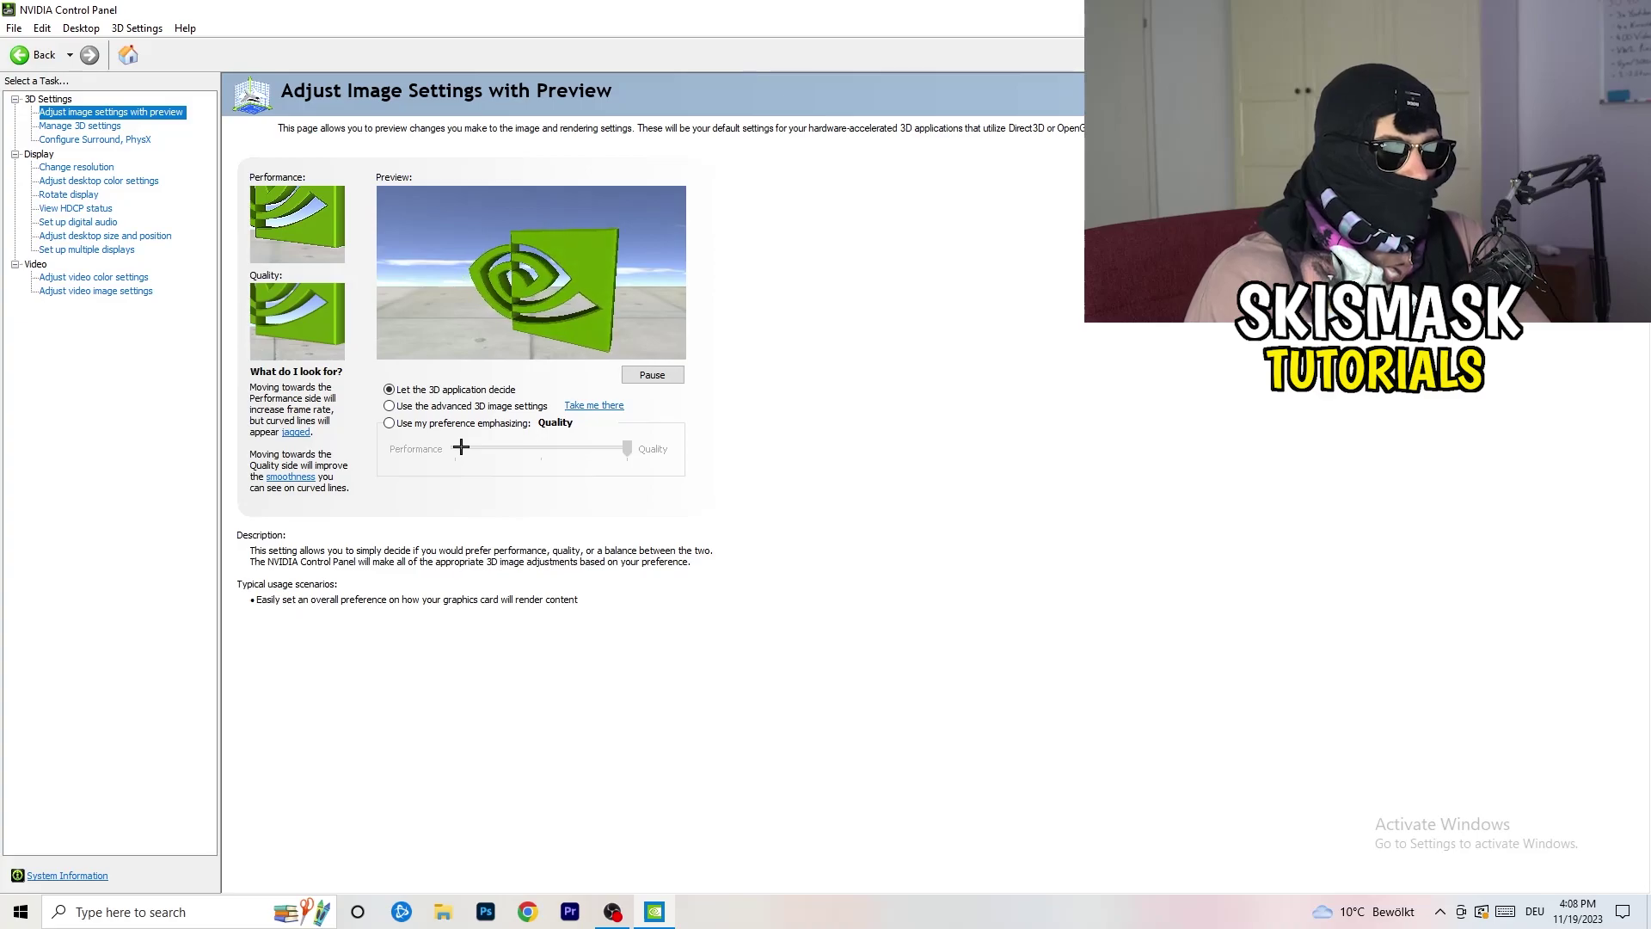
key("alt+F4")
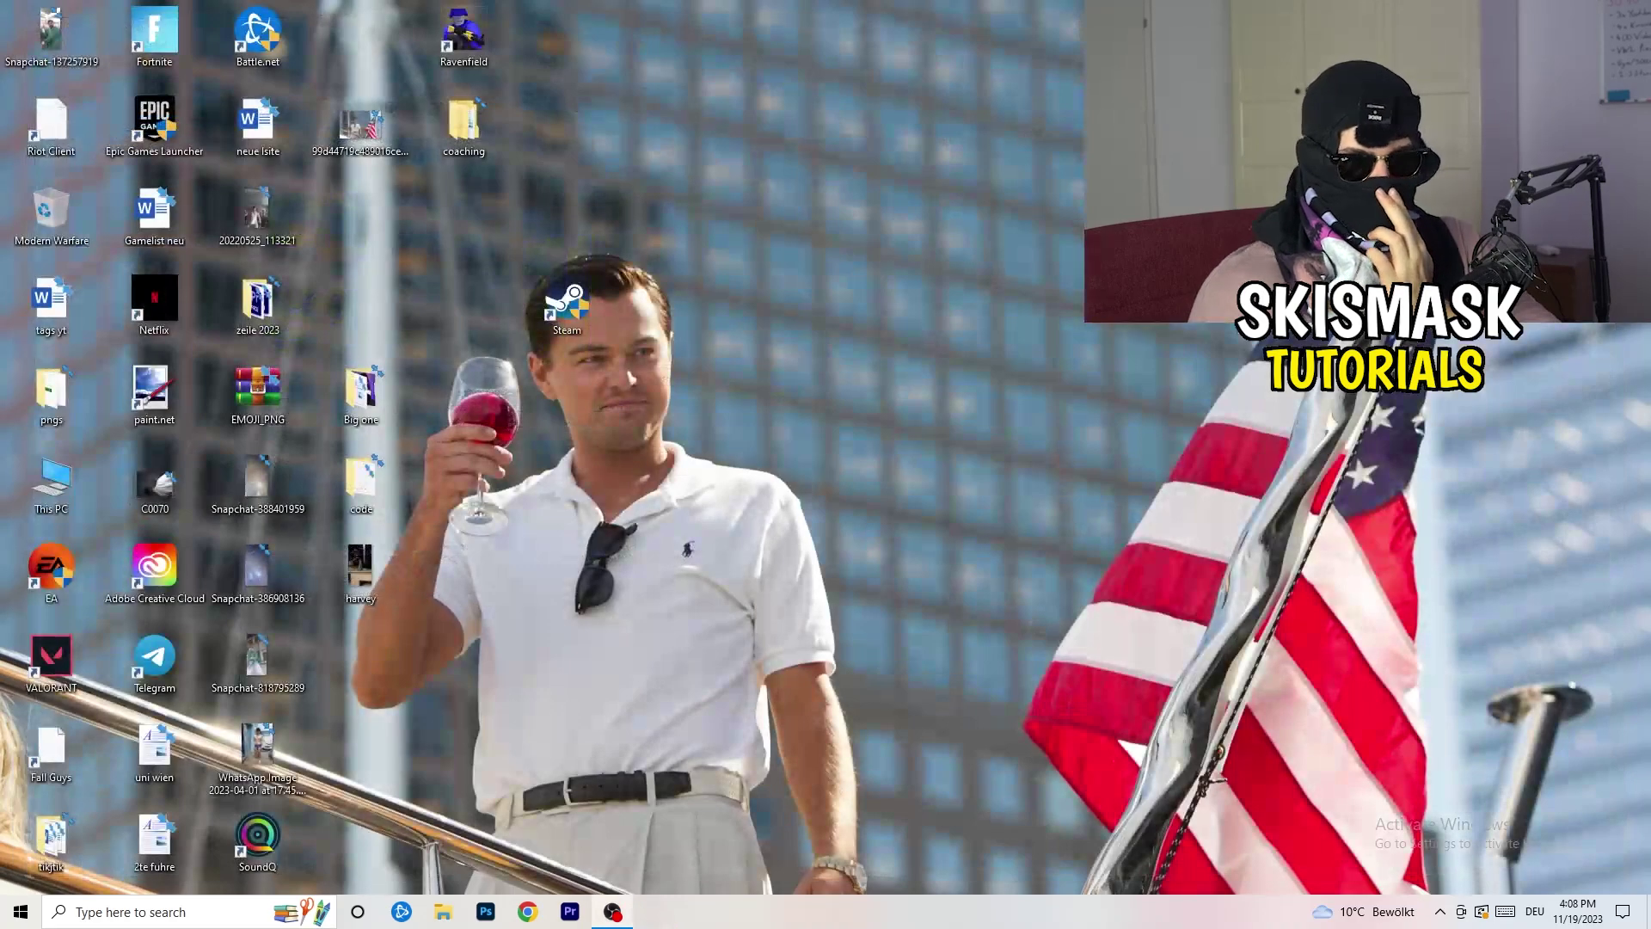